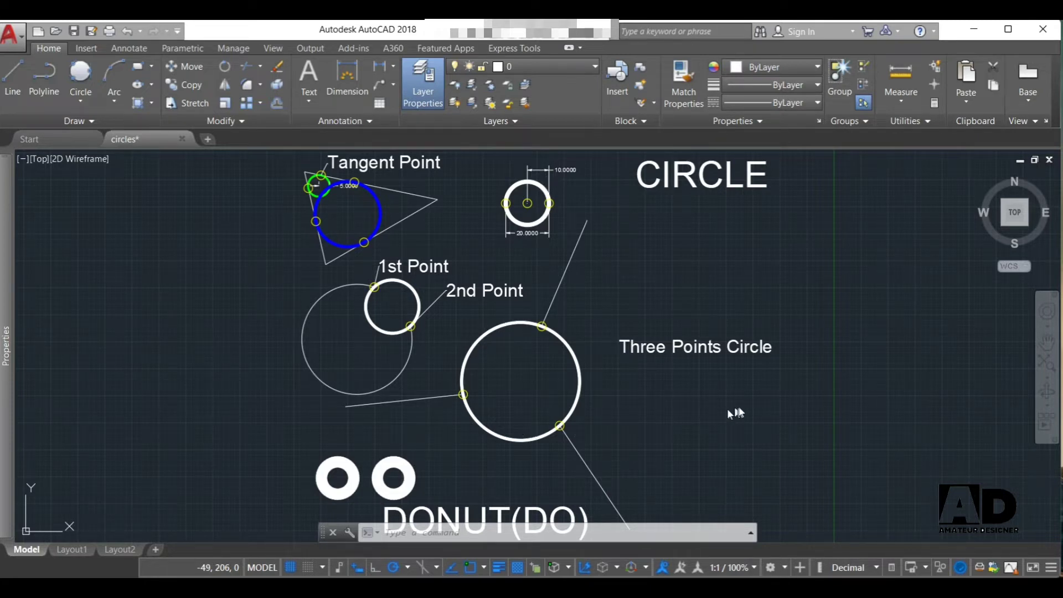
Draw a radius-10 circle centred just right of the 'Three Points Circle' label.
scroll(737, 409, "down", 5)
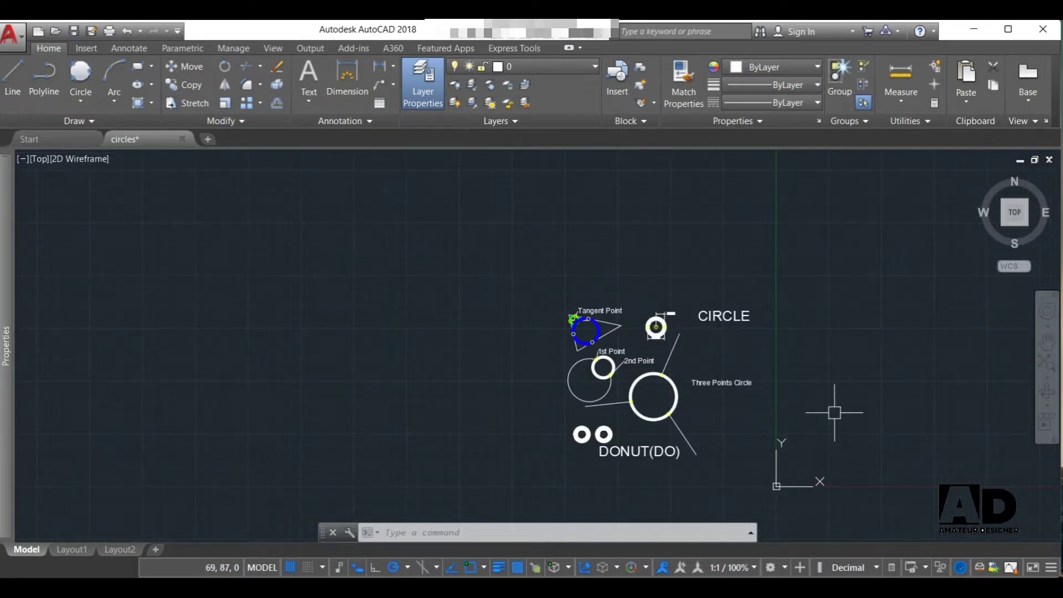
scroll(835, 412, "up", 5)
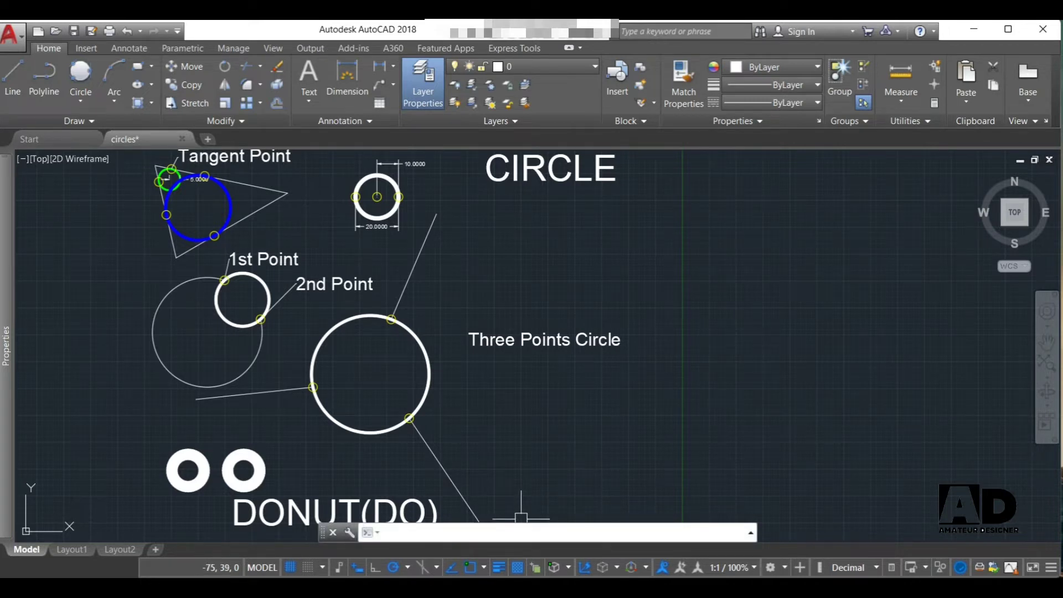
type("ci")
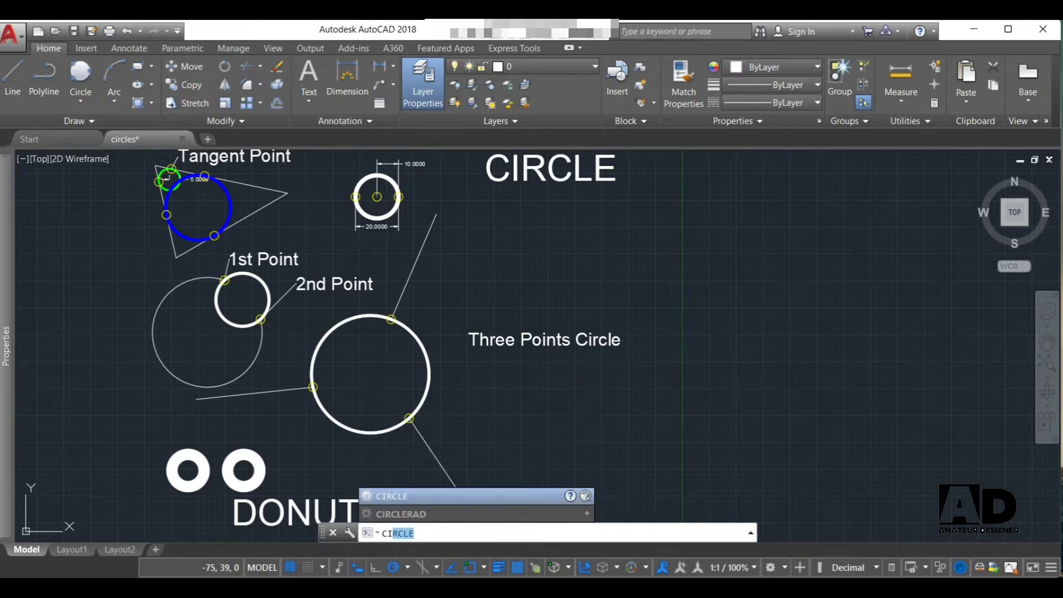
key("Return")
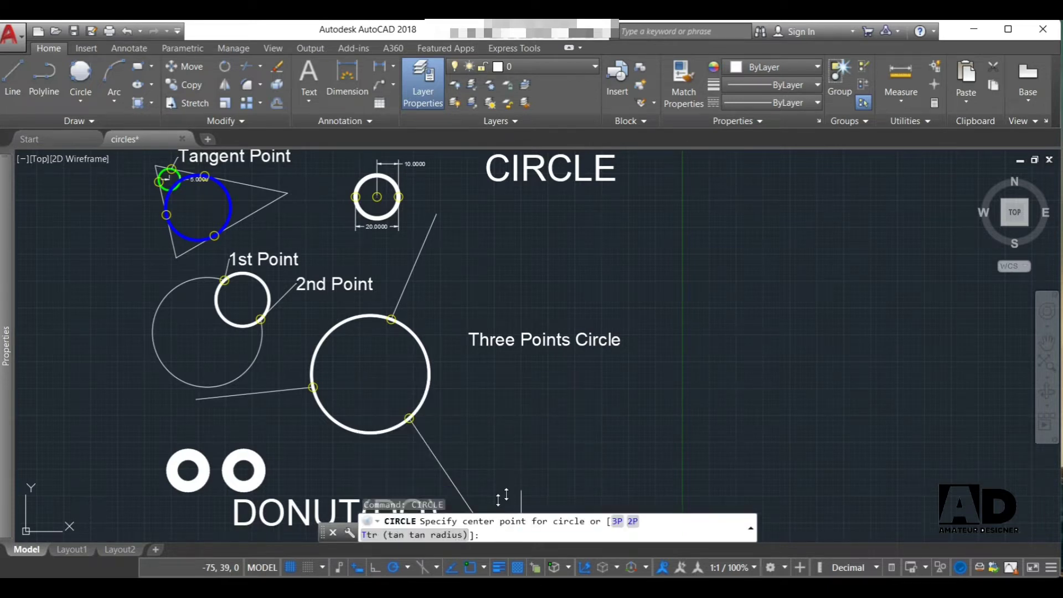
left_click(684, 352)
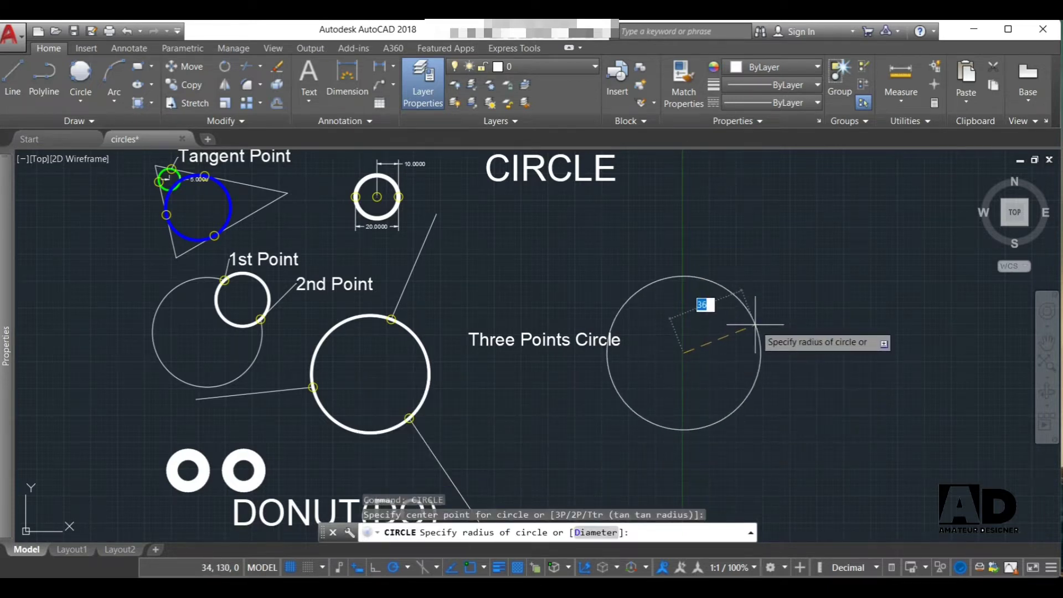
key("Return")
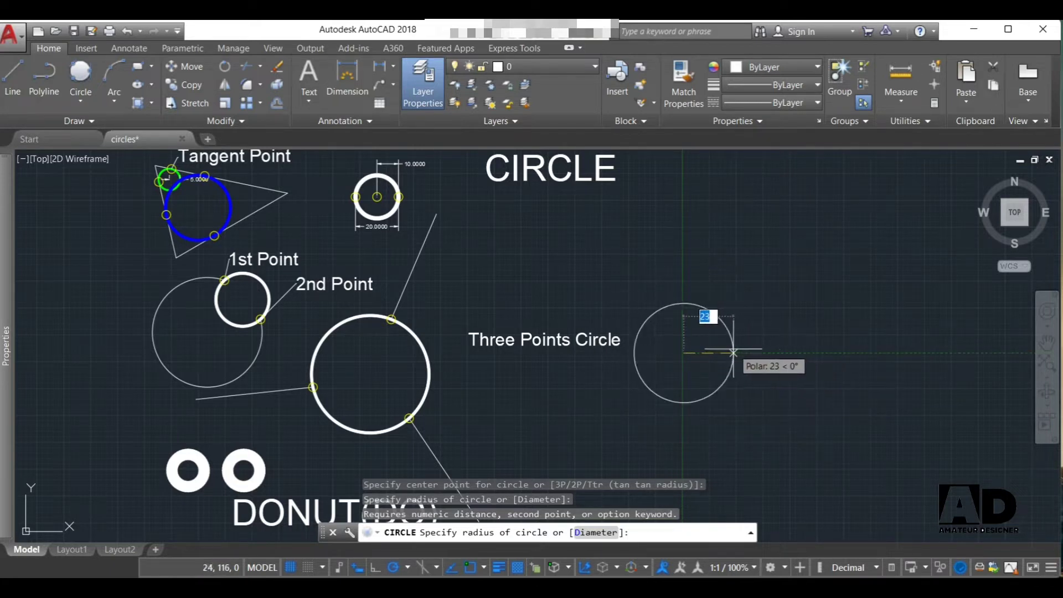
type("10")
key("Return")
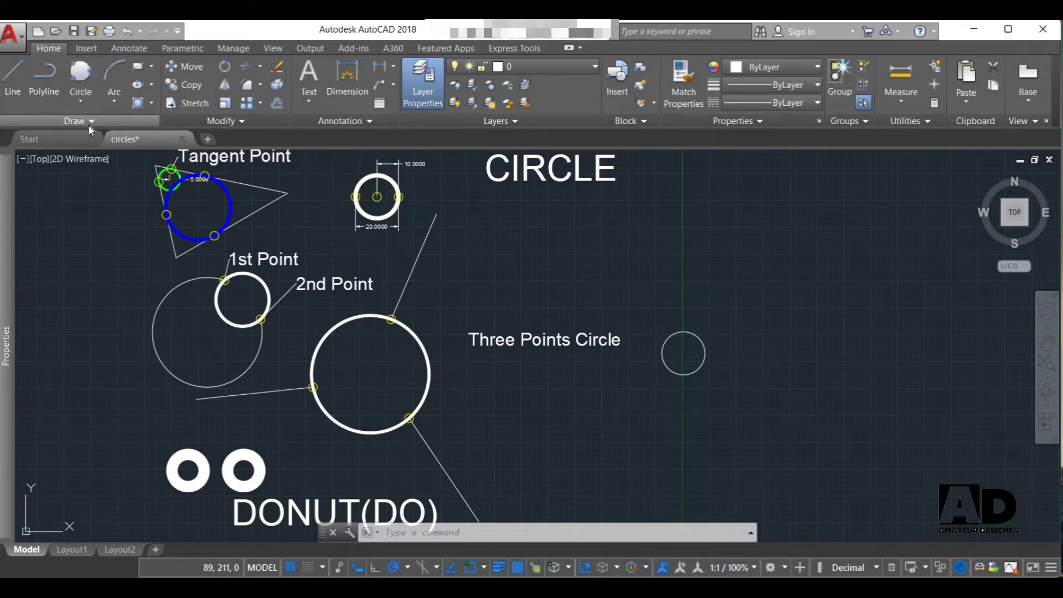
Draw a Center, Radius circle of radius 20 right of the small circle.
left_click(78, 91)
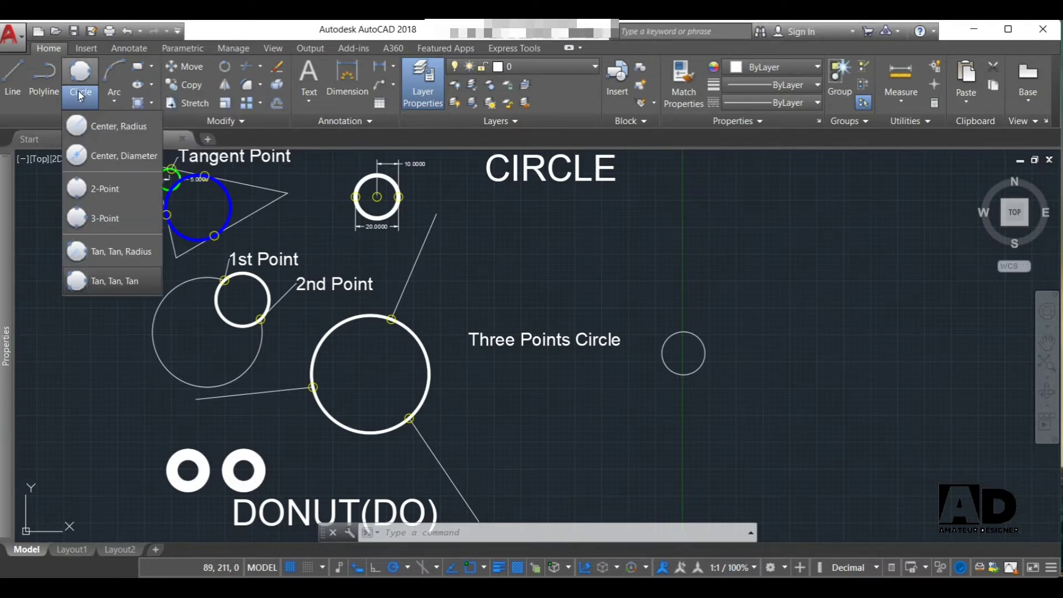
left_click(85, 127)
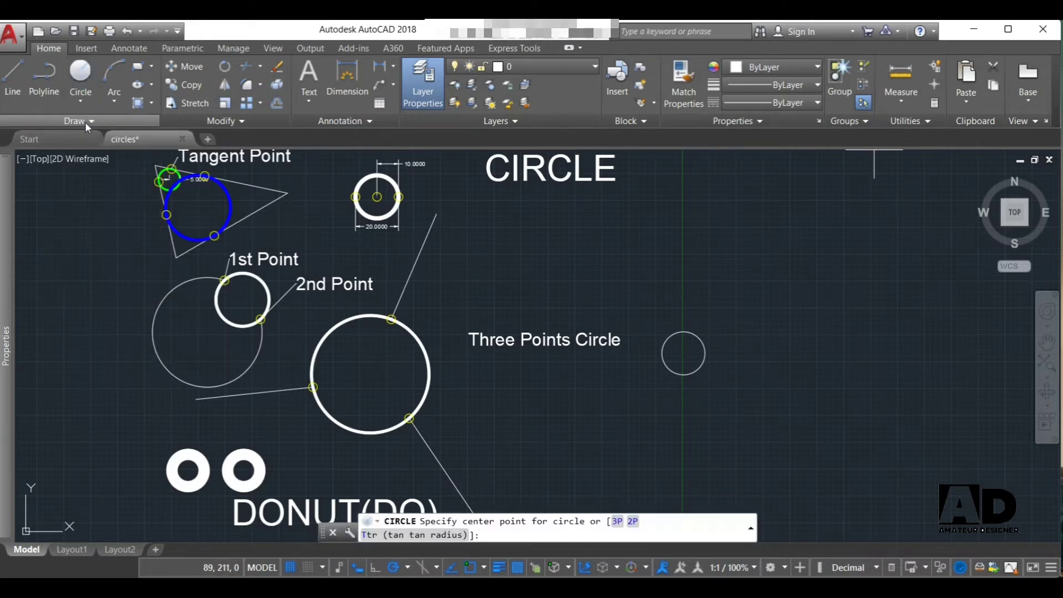
scroll(582, 299, "down", 3)
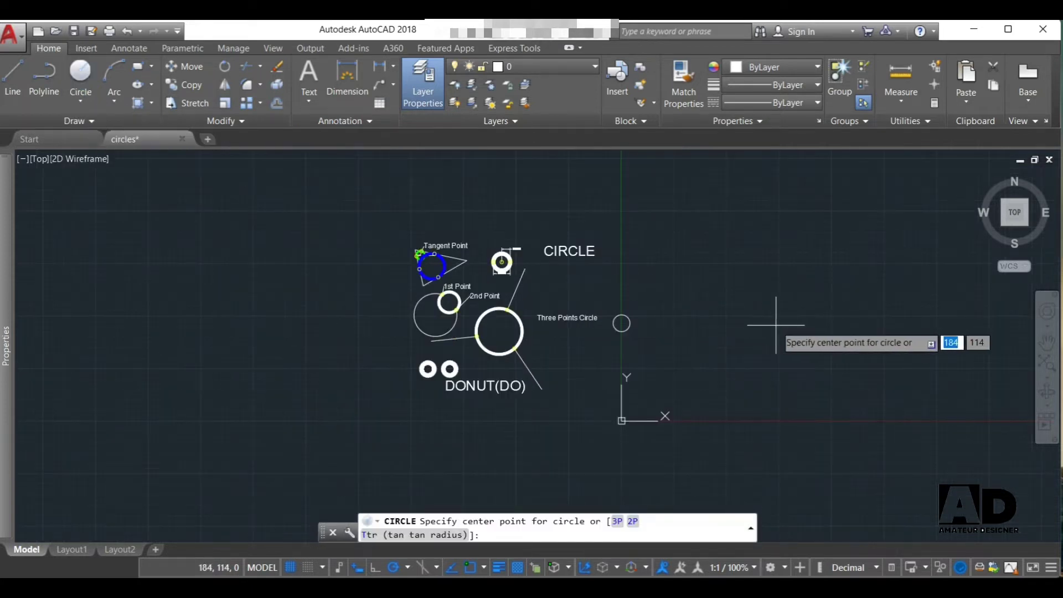
scroll(775, 328, "up", 2)
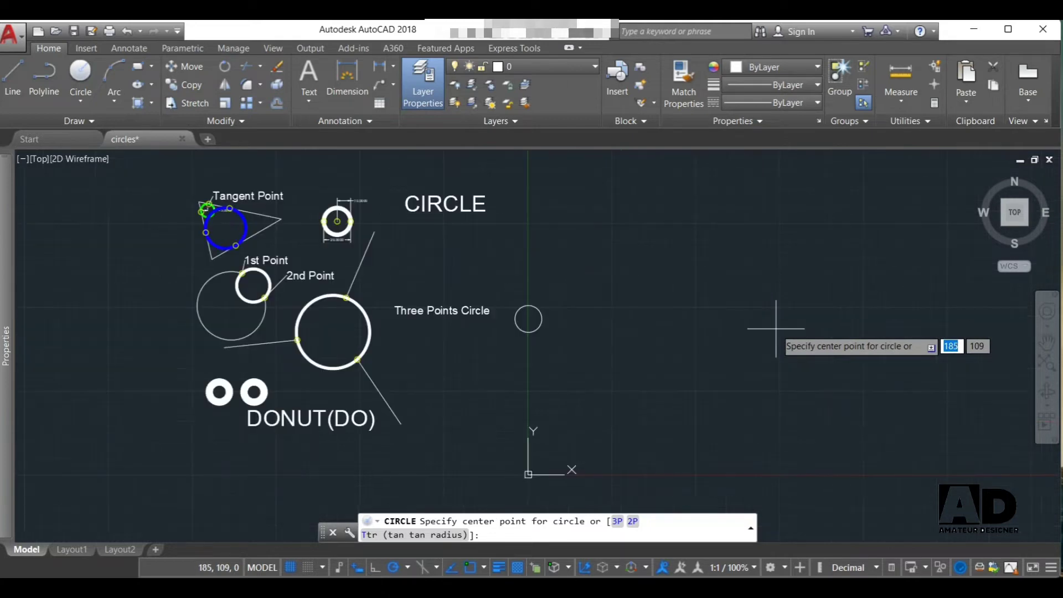
left_click(707, 304)
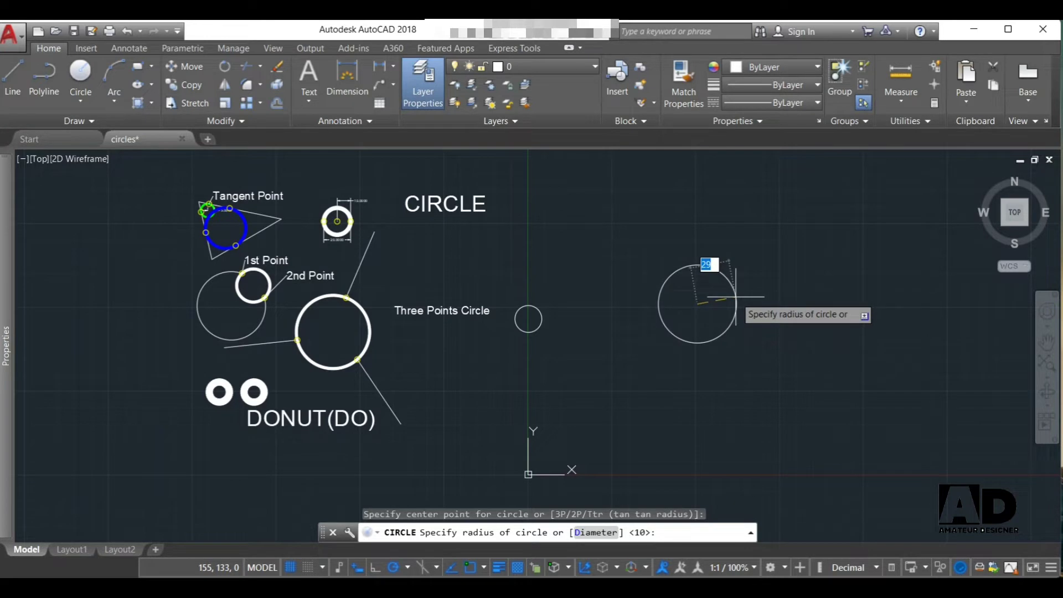
key("Return")
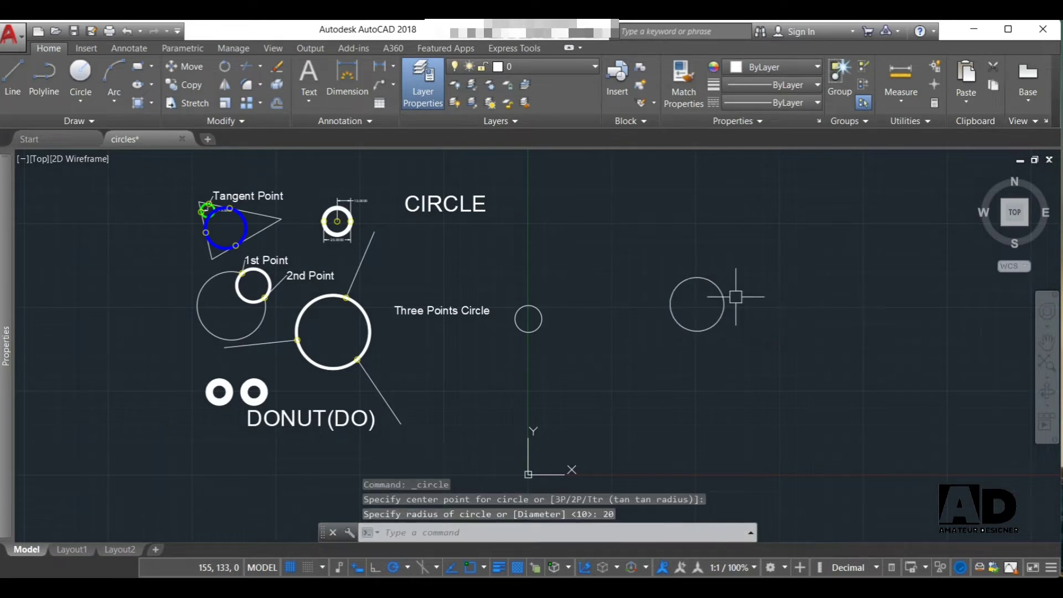
Measure the distance from the new circle's centre to its edge, confirming 20.
scroll(800, 291, "up", 2)
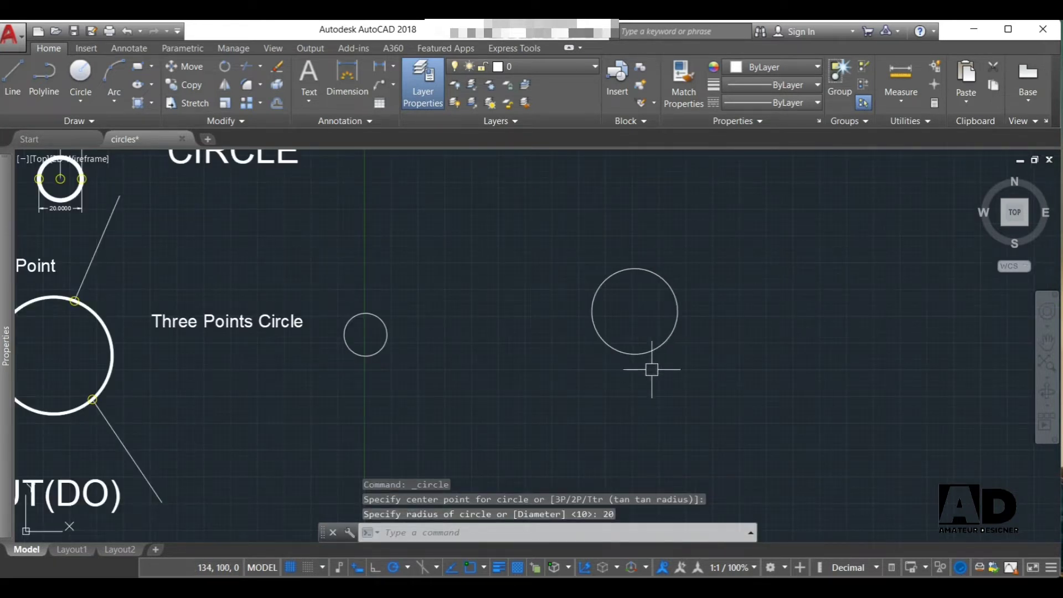
type("mea")
key("Return")
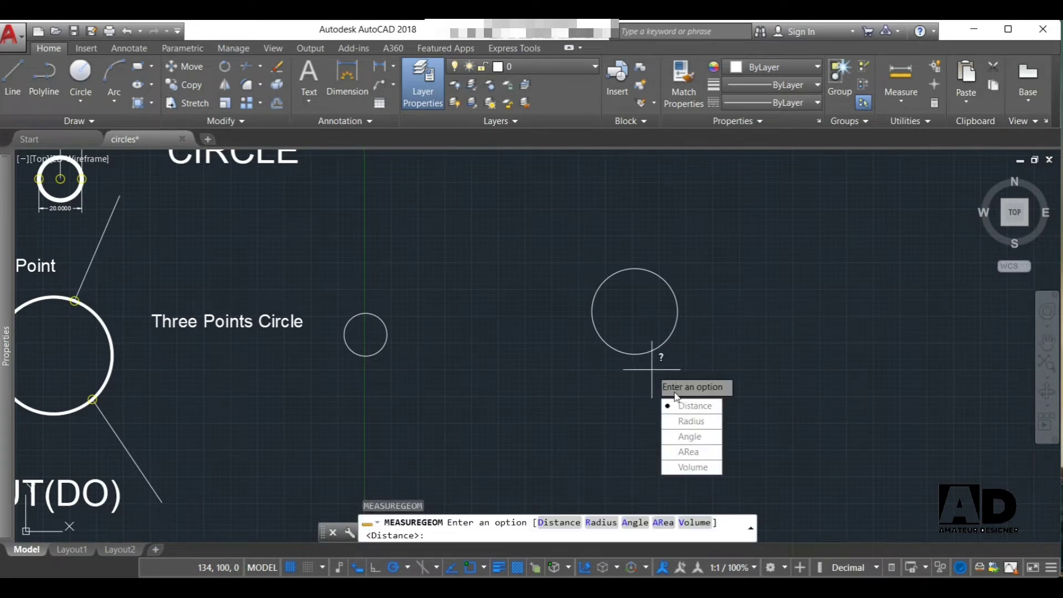
left_click(692, 406)
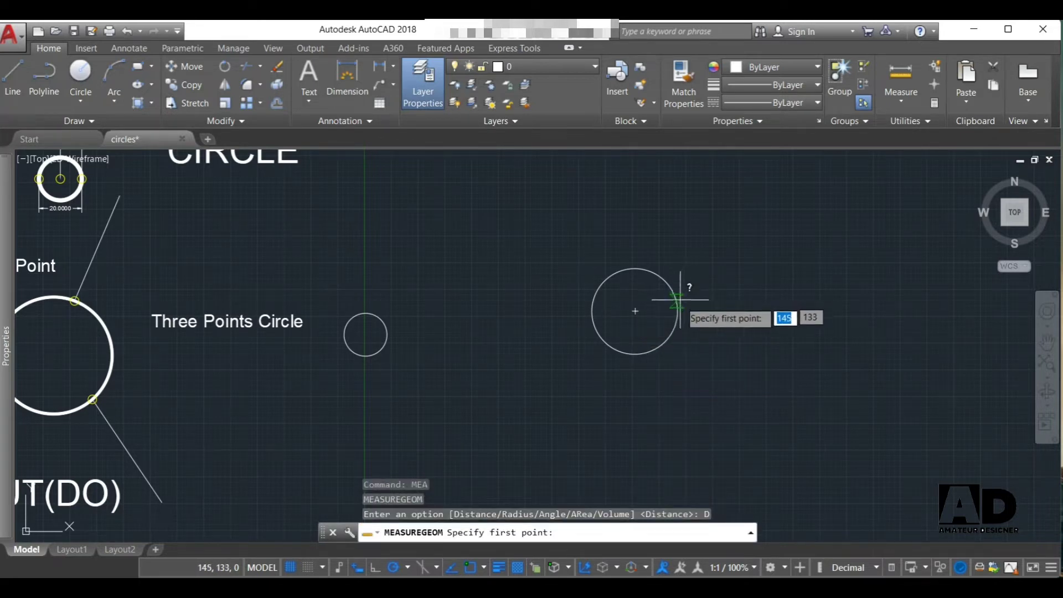
left_click(635, 311)
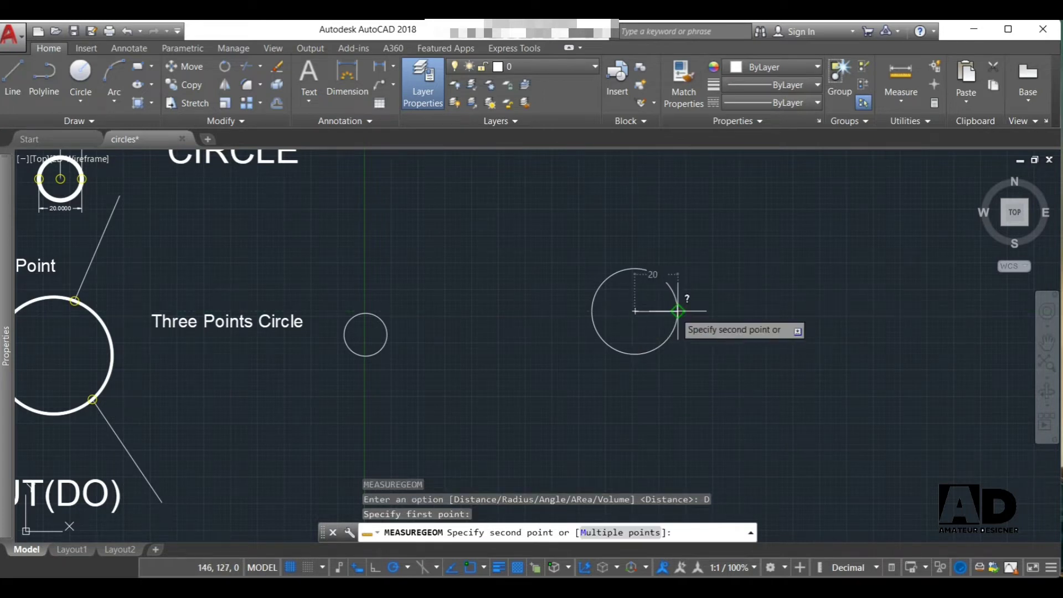
left_click(678, 311)
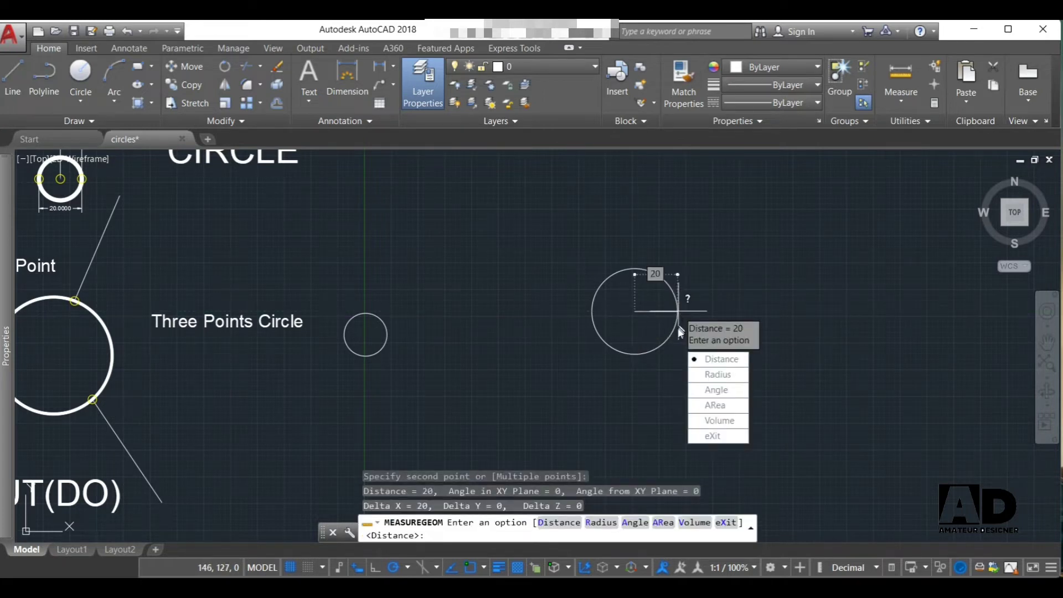
key("Escape")
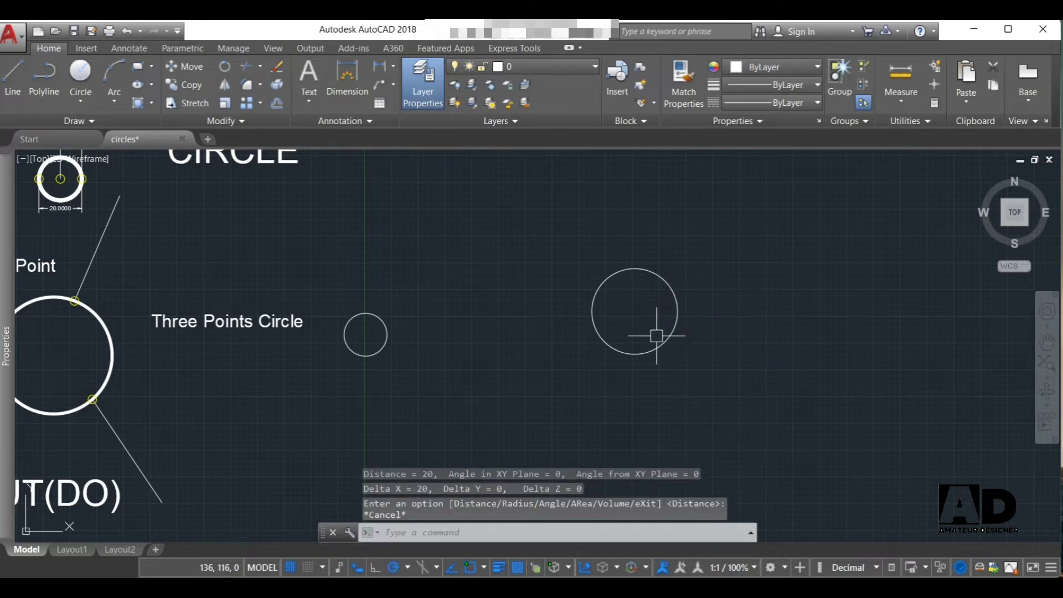
Draw a Center, Diameter circle of diameter 50 below the radius-20 circle.
left_click(77, 98)
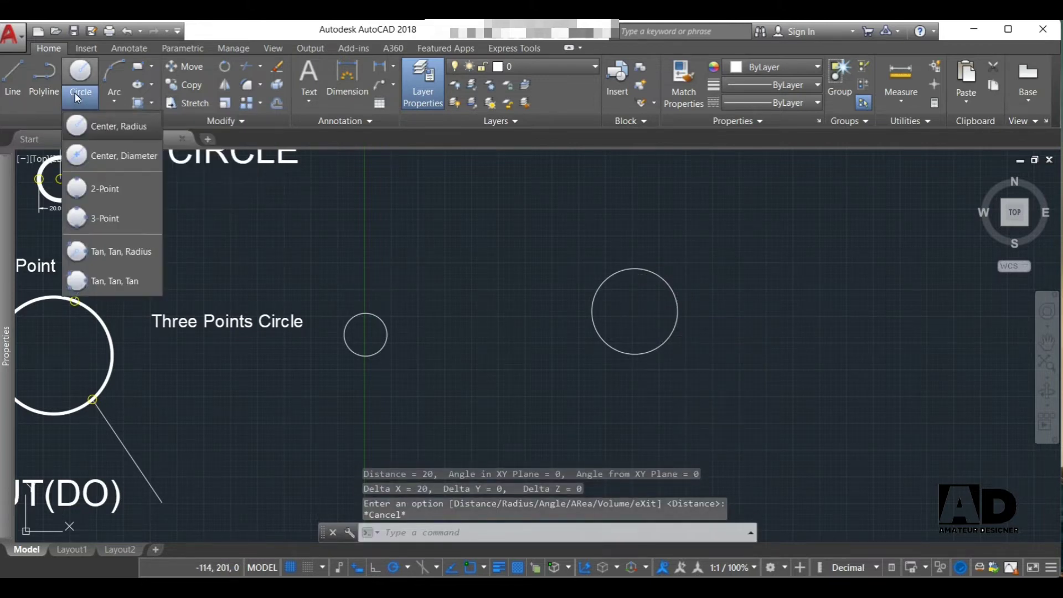
left_click(106, 157)
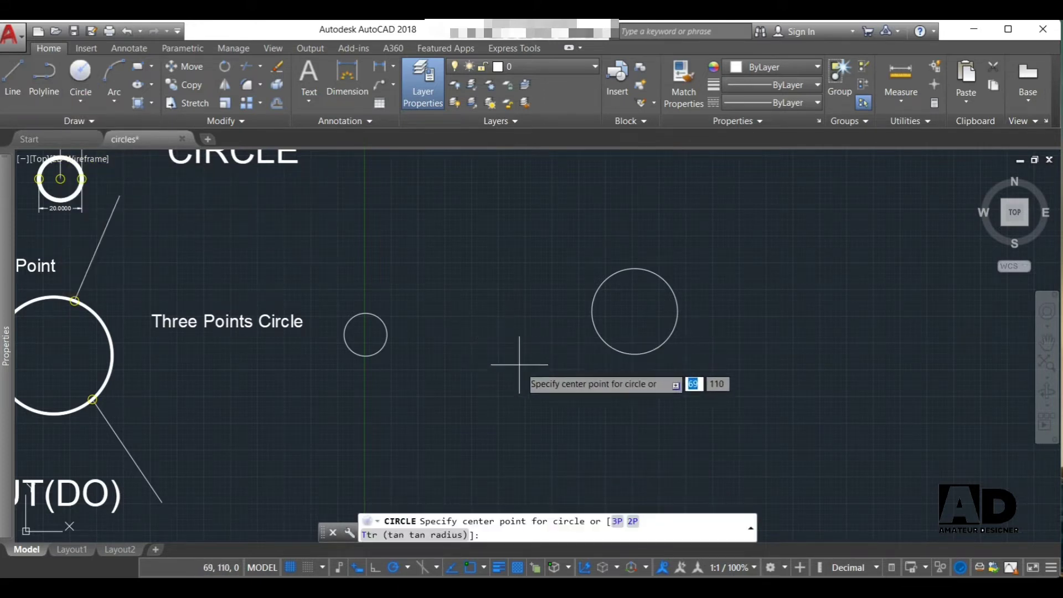
scroll(531, 376, "down", 2)
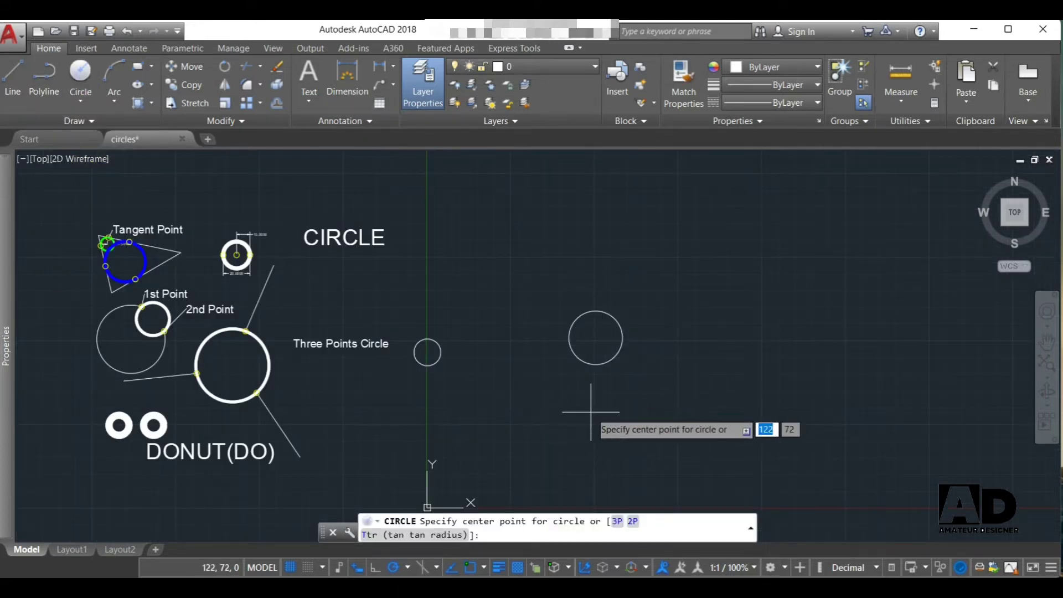
left_click(589, 423)
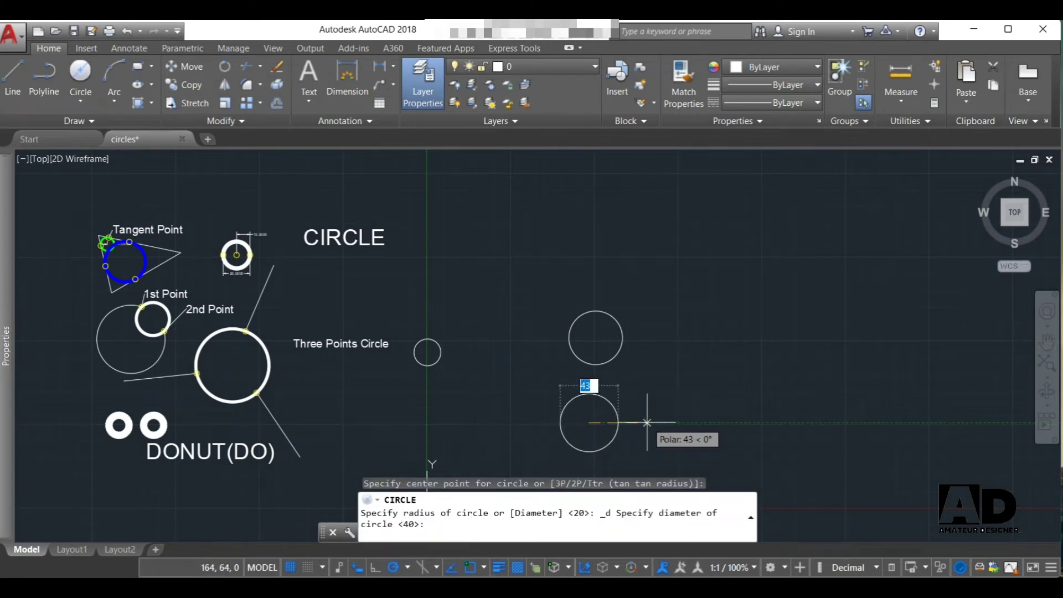
type("50")
key("Return")
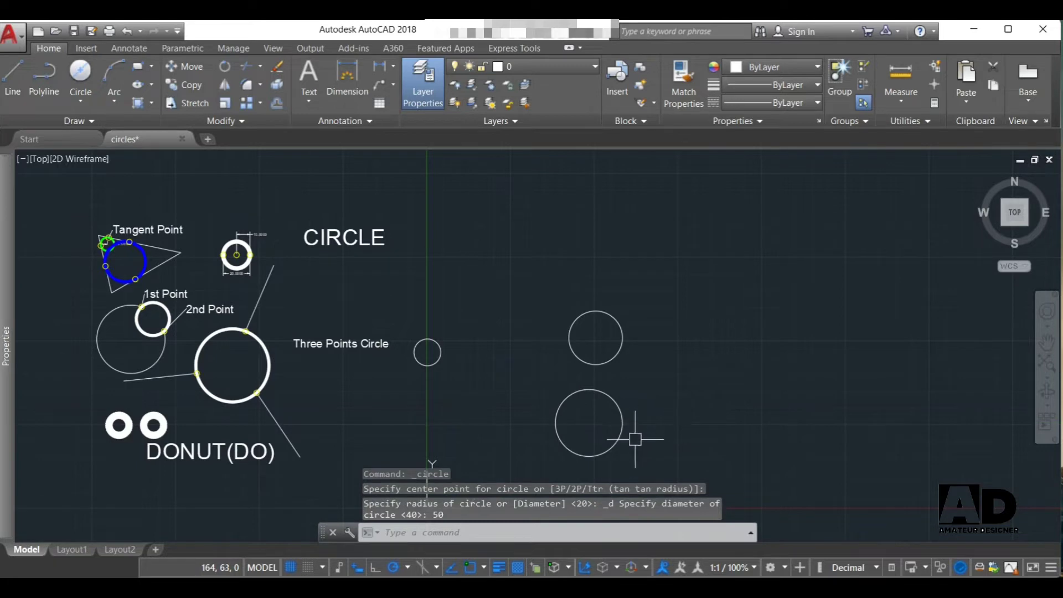
Measure the distance across the circle from right edge to left edge, confirming 50.
scroll(635, 452, "up", 4)
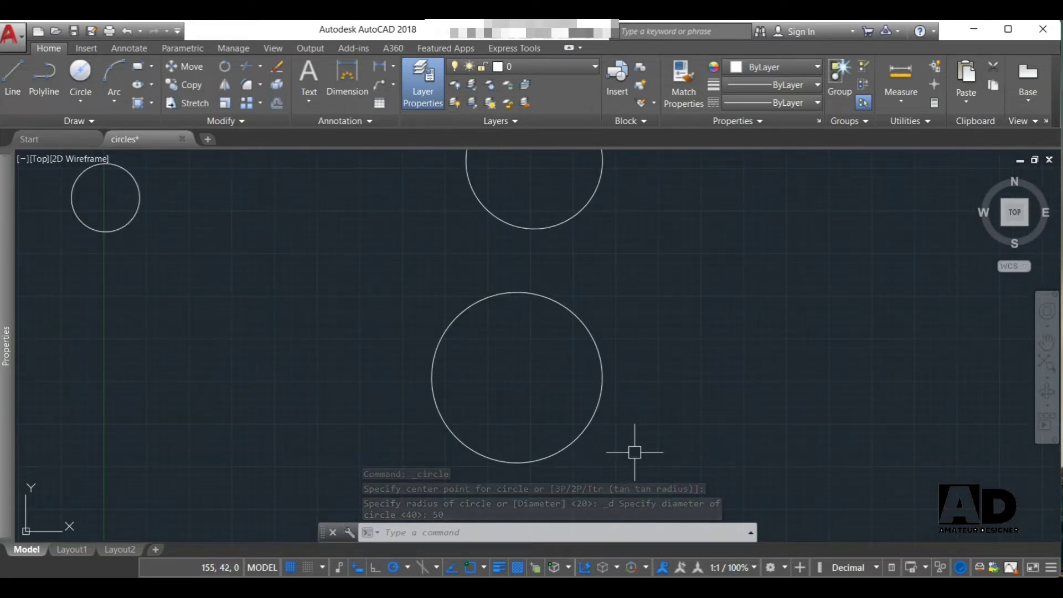
type("mea")
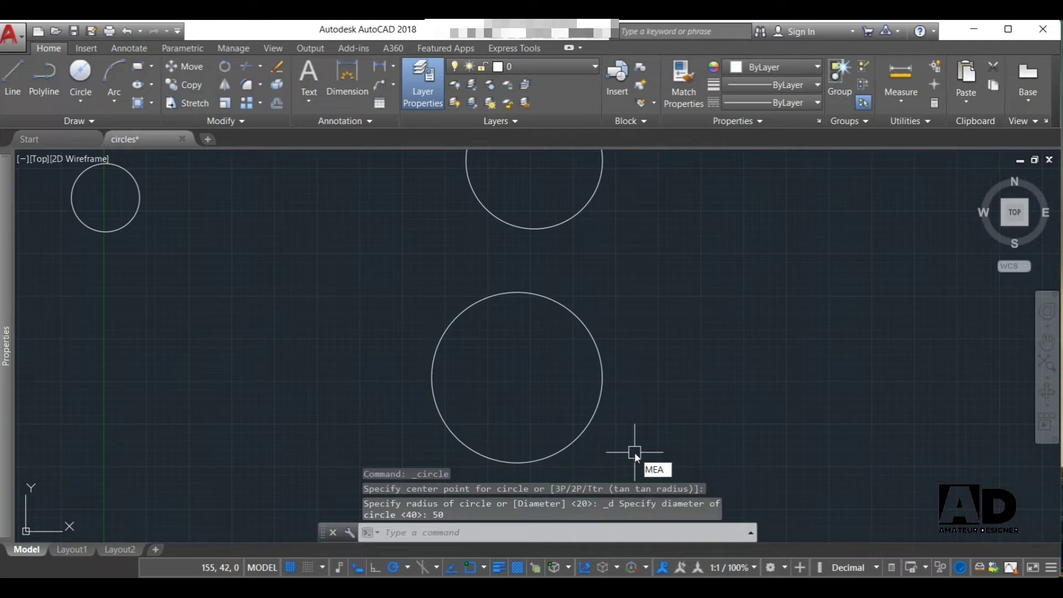
key("Return")
left_click(668, 482)
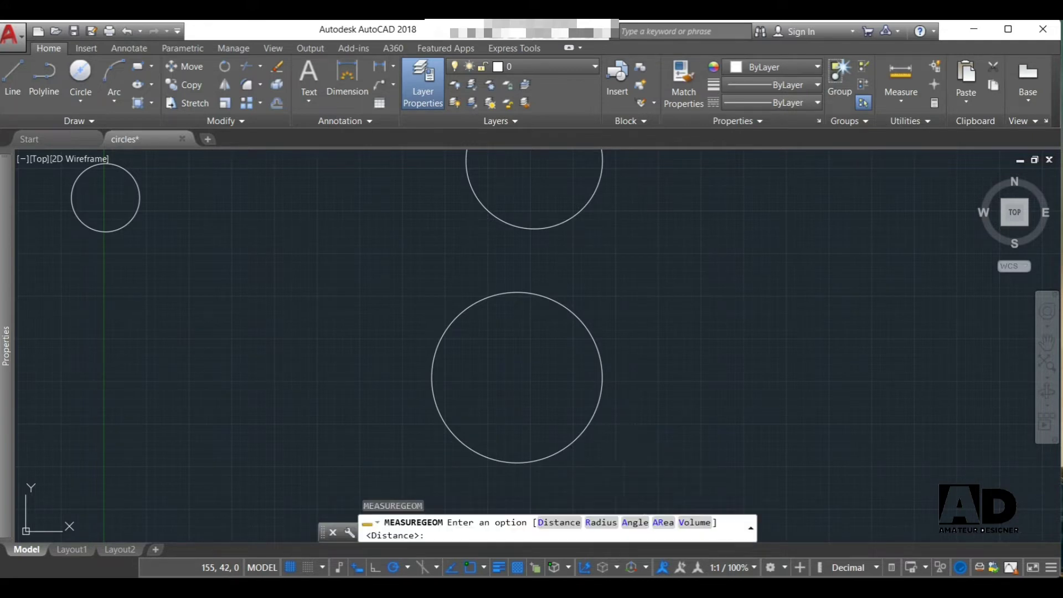
left_click(604, 377)
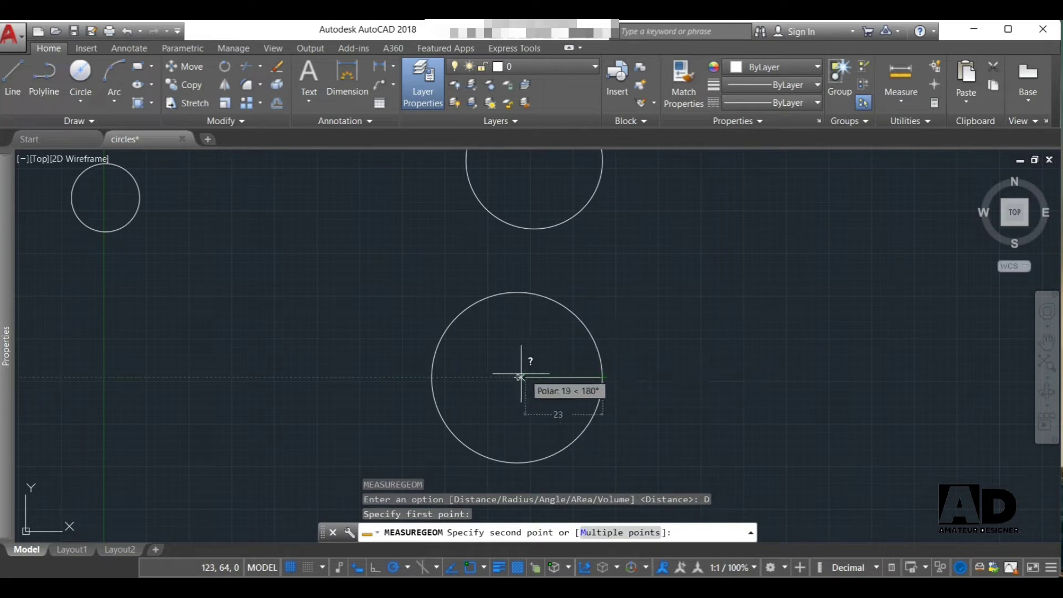
left_click(432, 377)
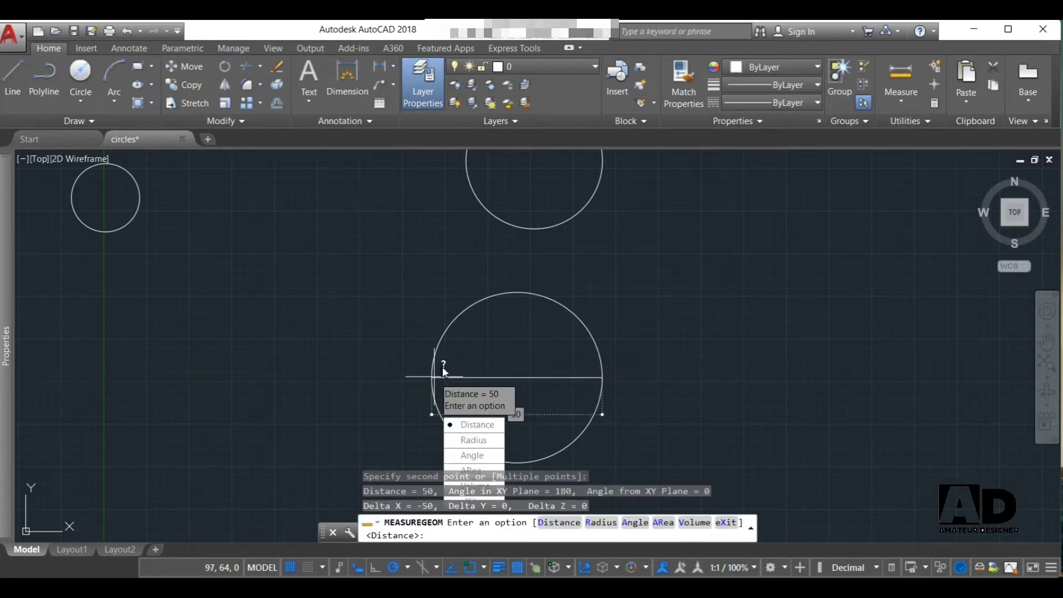
key("Escape")
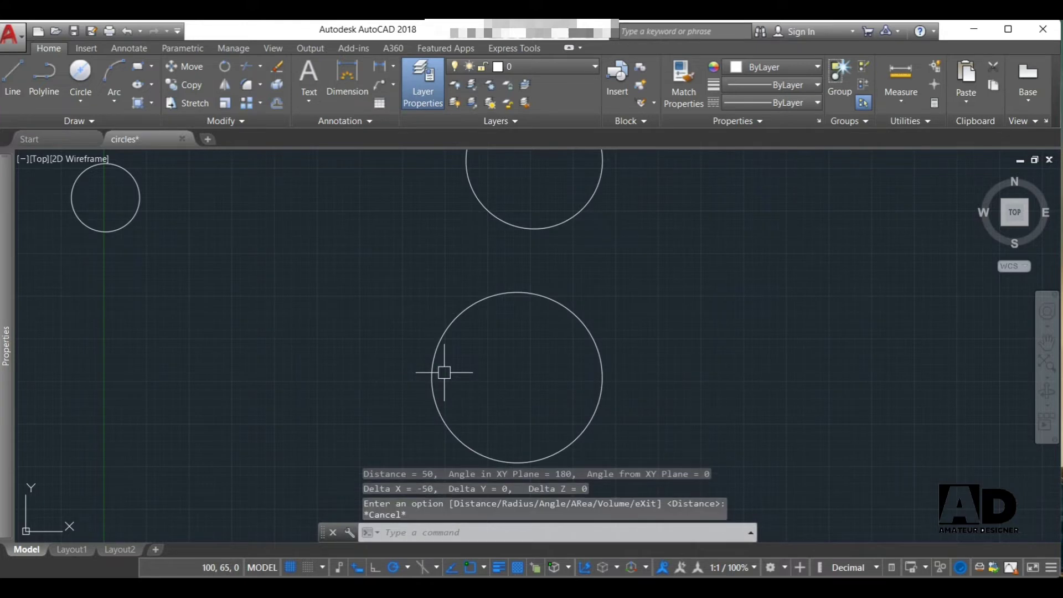
scroll(441, 374, "down", 4)
Erase the three practice circles with a selection window.
left_click(289, 206)
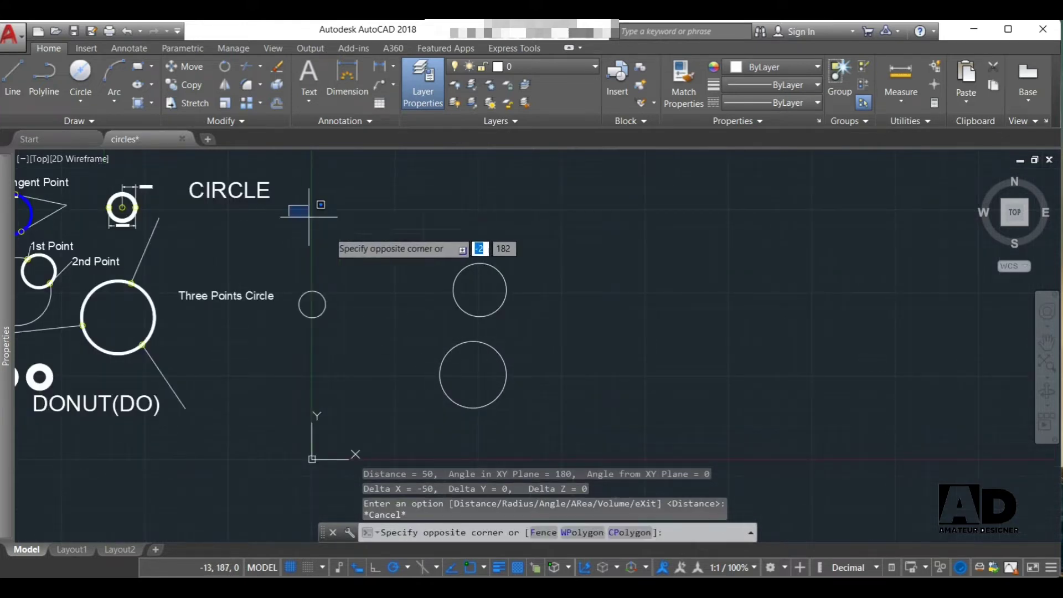
left_click(555, 449)
key("Delete")
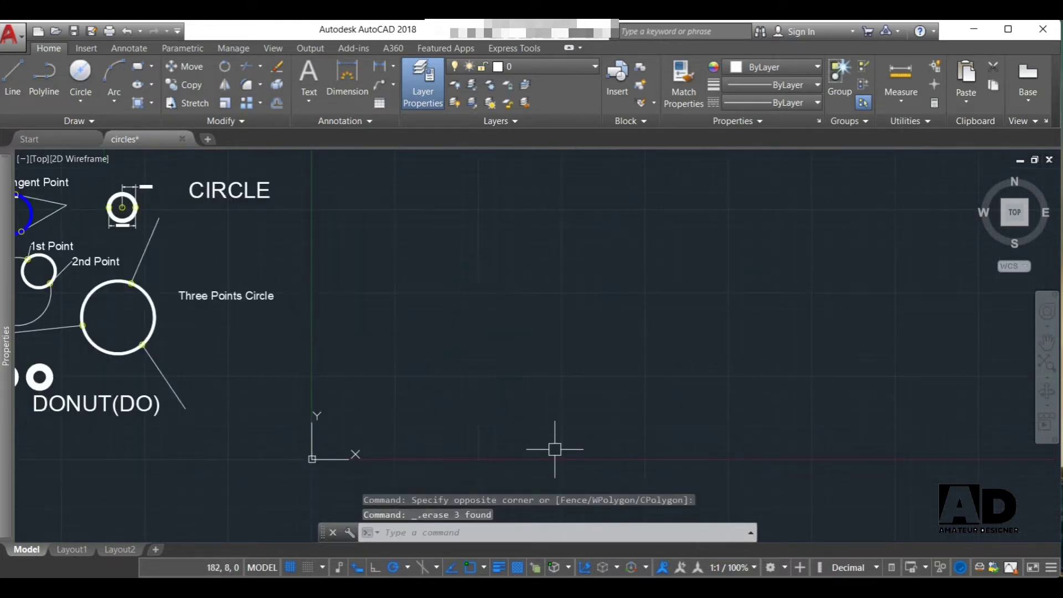
Start a two-point circle from the circle methods list, then cancel it.
left_click(80, 100)
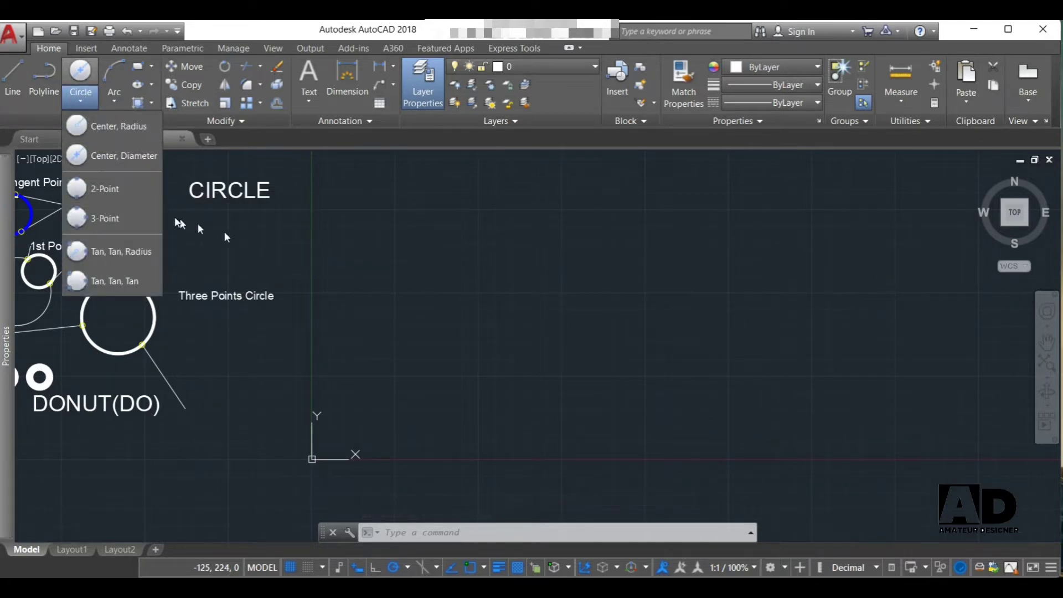
scroll(521, 335, "down", 1)
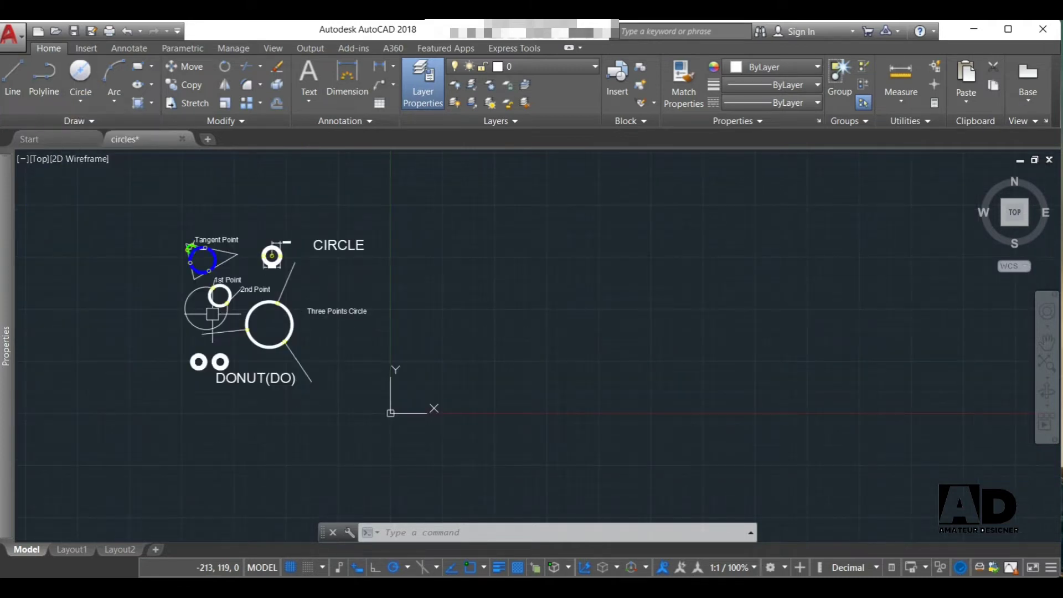
scroll(212, 314, "up", 4)
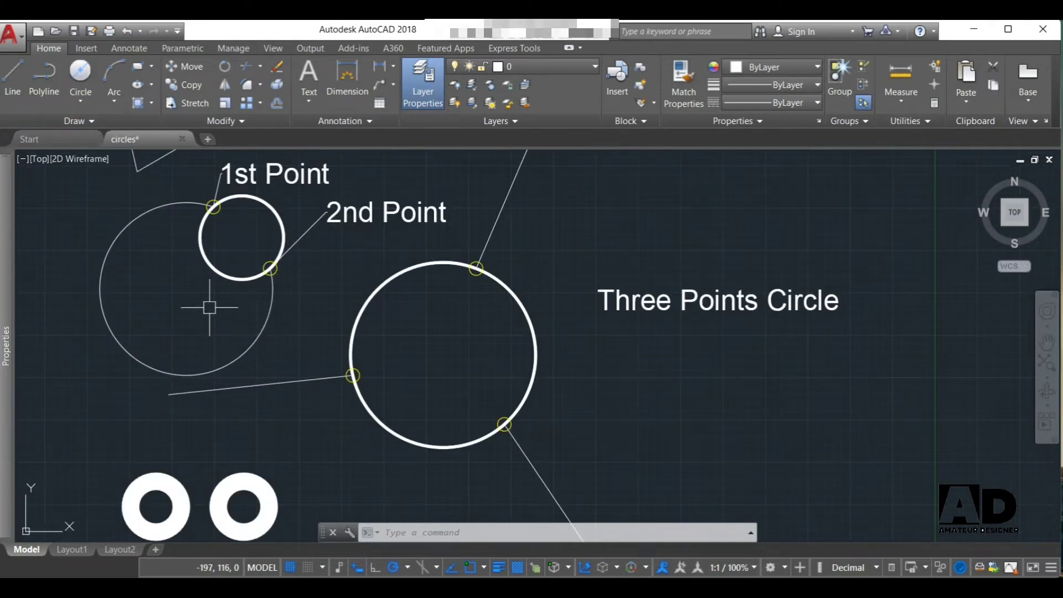
left_click(80, 103)
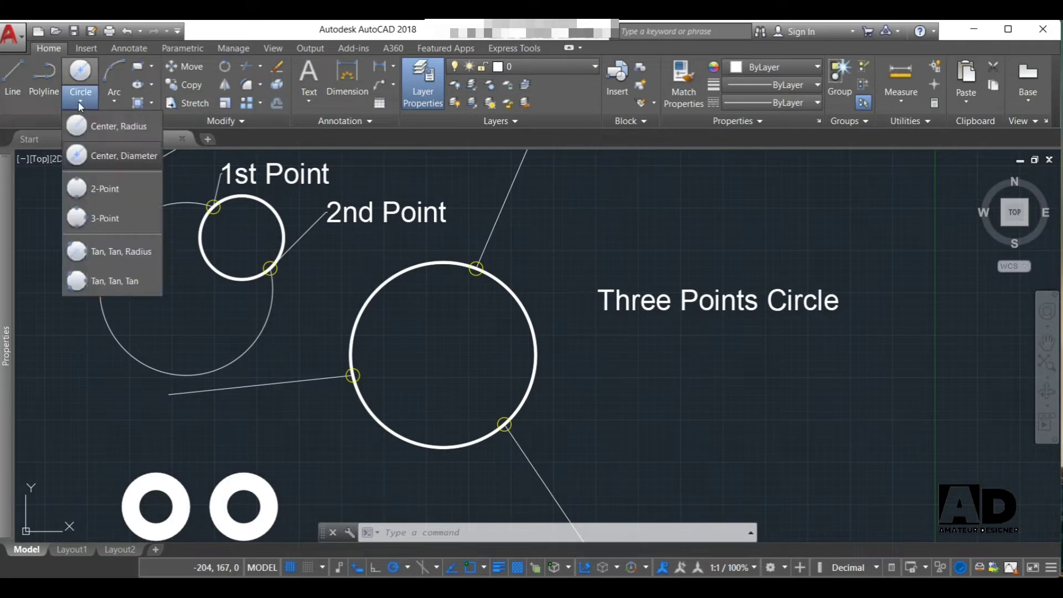
left_click(108, 188)
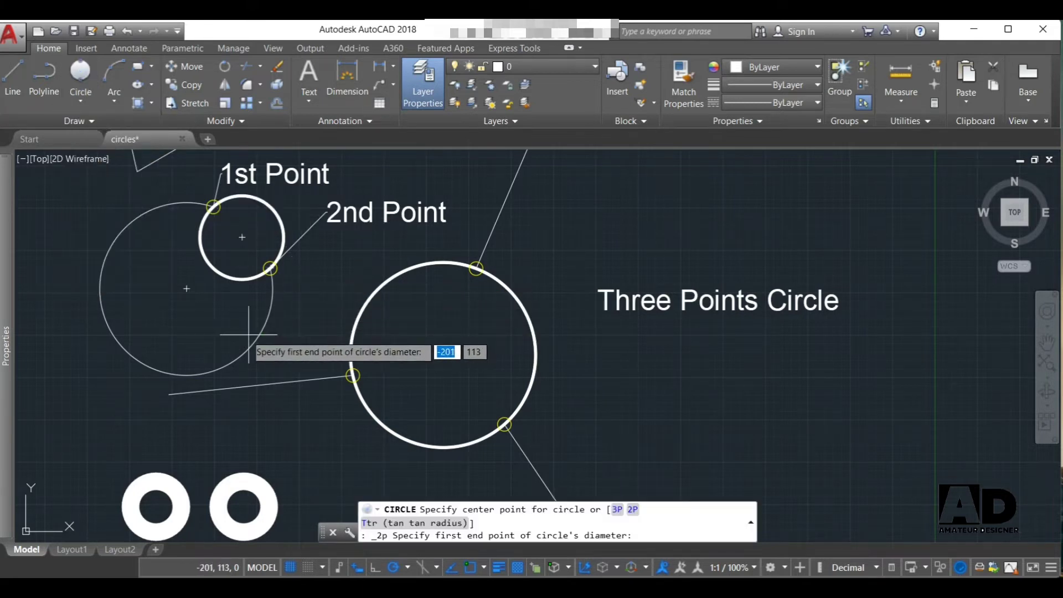
key("Escape")
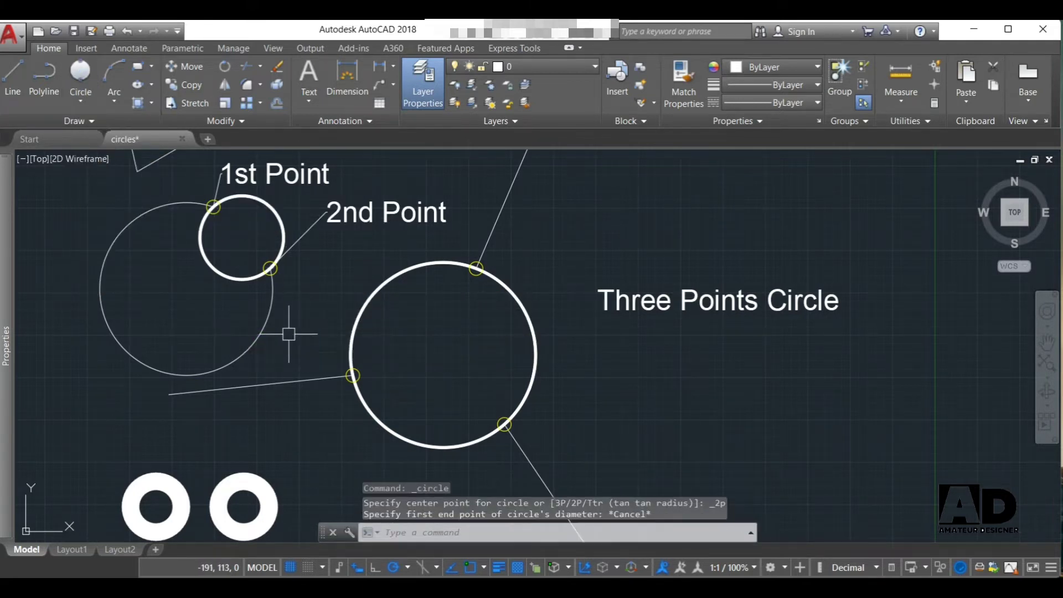
Copy the thin circle beside the small circle into the empty area.
left_click(209, 373)
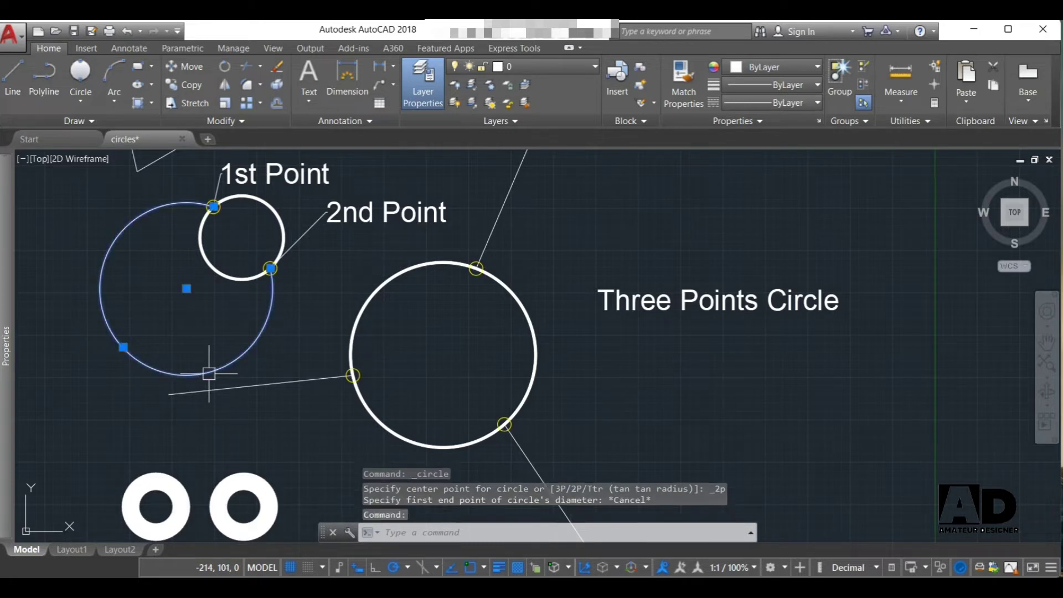
type("o")
key("Return")
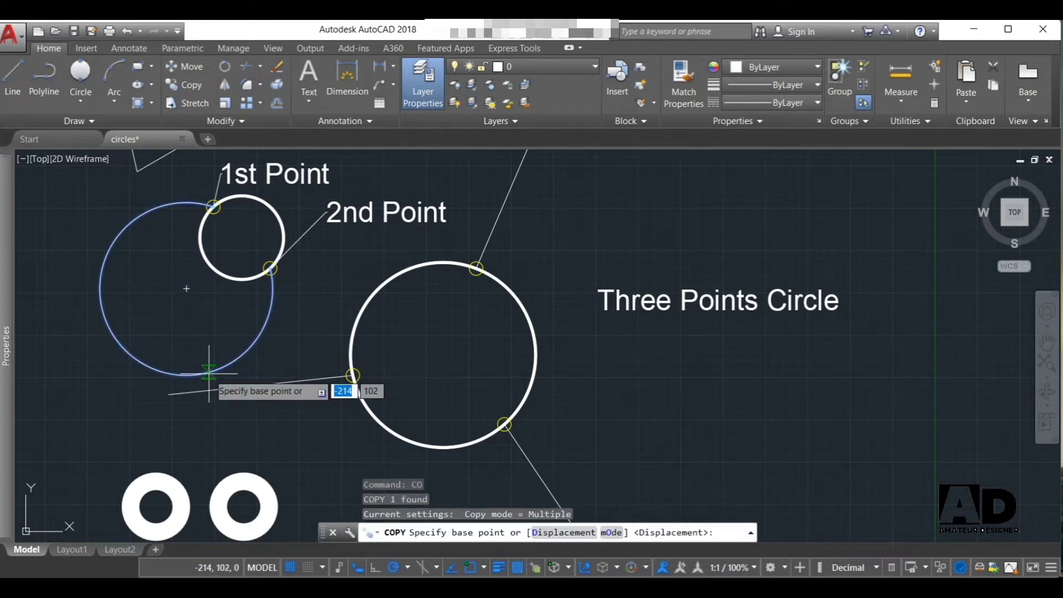
left_click(186, 289)
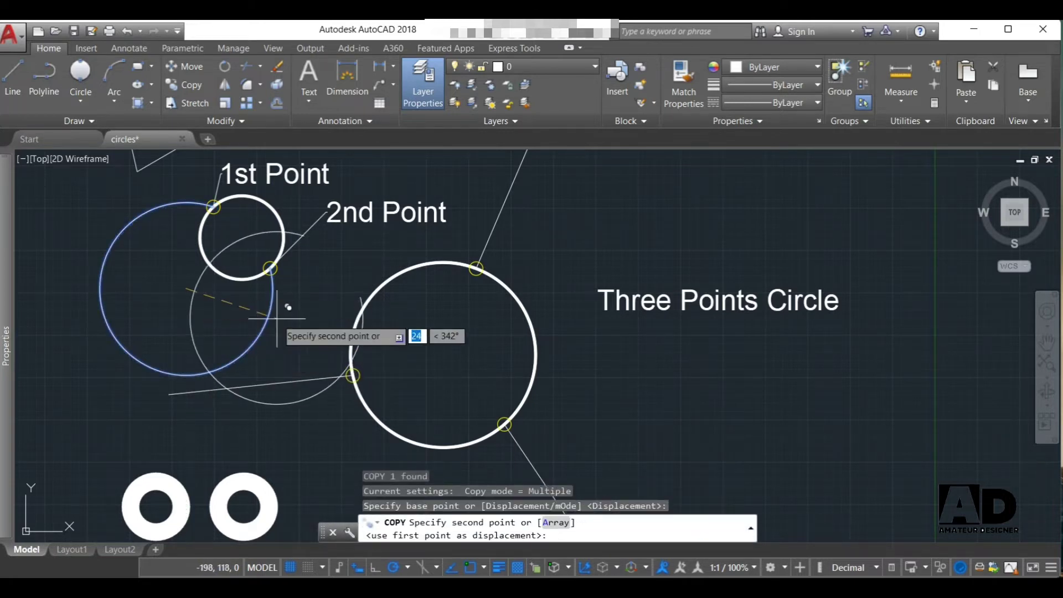
scroll(277, 319, "down", 6)
left_click(492, 332)
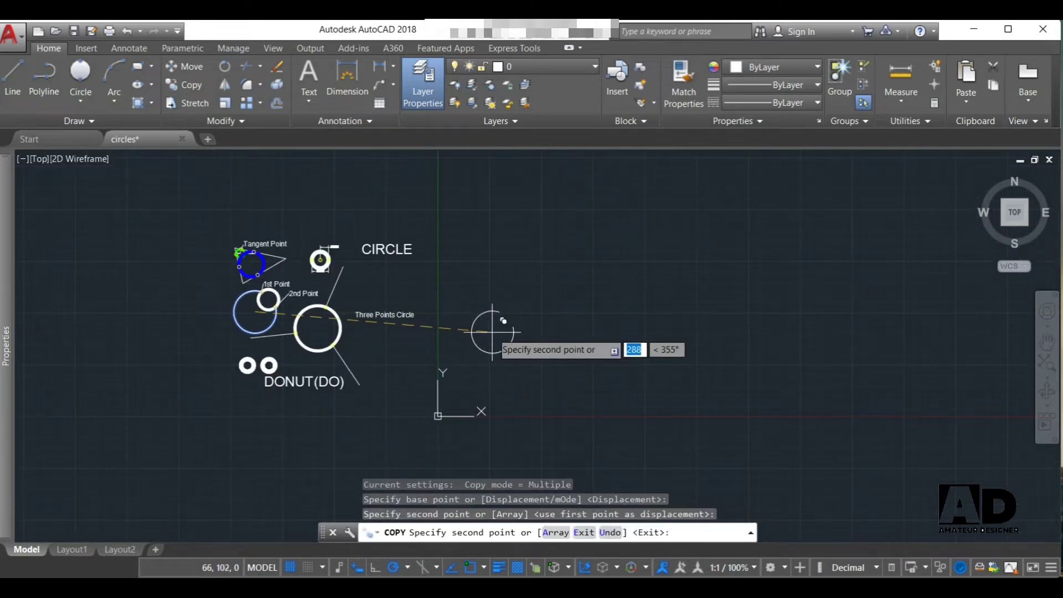
key("Escape")
Draw a small two-point circle overlapping the copied circle.
scroll(438, 351, "up", 2)
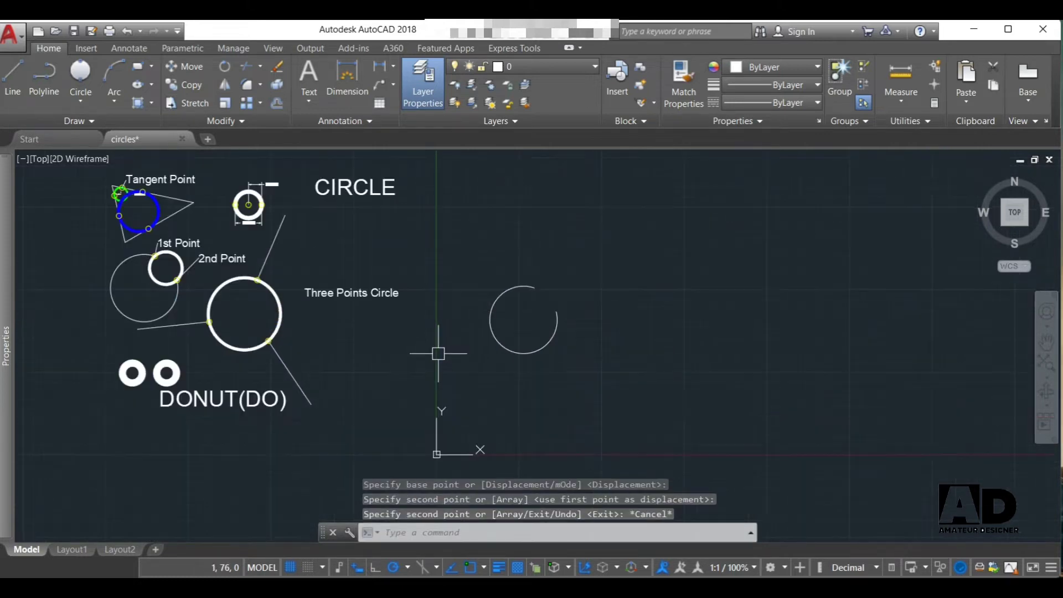
left_click(80, 100)
left_click(94, 172)
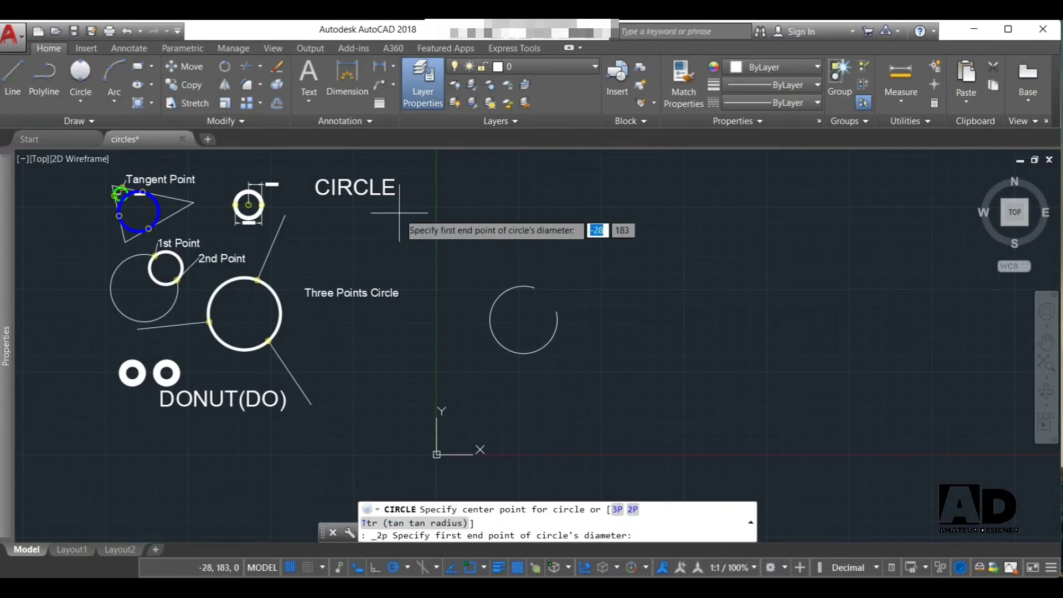
left_click(534, 287)
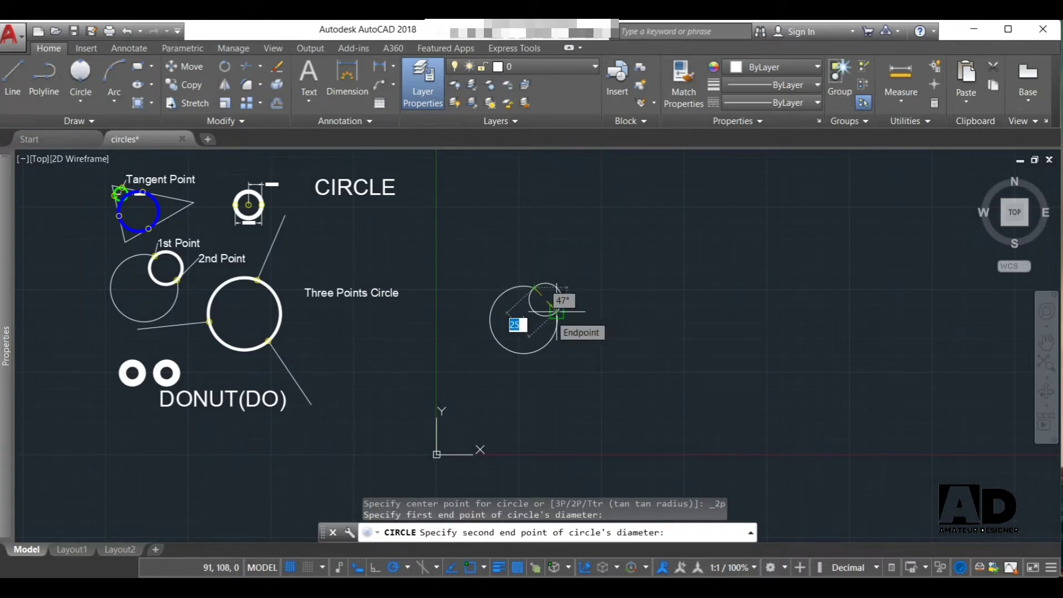
left_click(557, 312)
Draw two connected line segments, one down-left and one running upward.
scroll(589, 315, "up", 2)
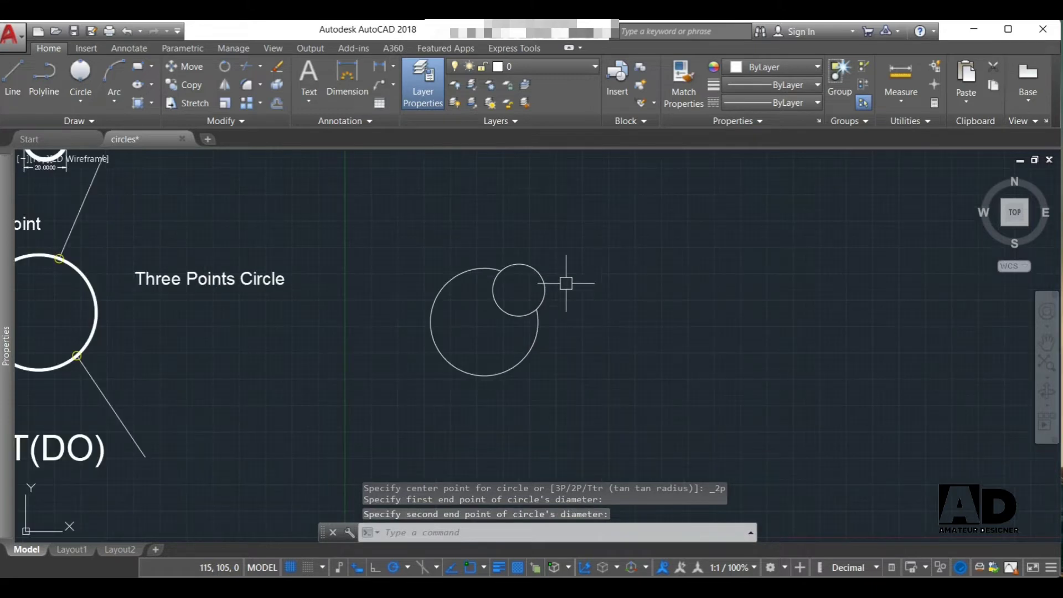
scroll(546, 272, "up", 3)
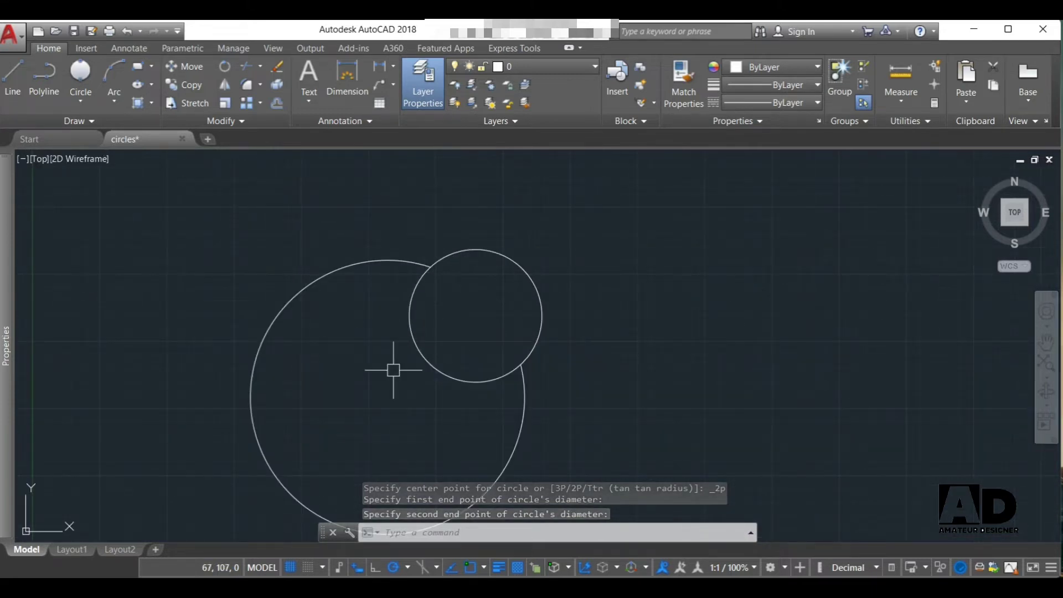
type("l")
key("Return")
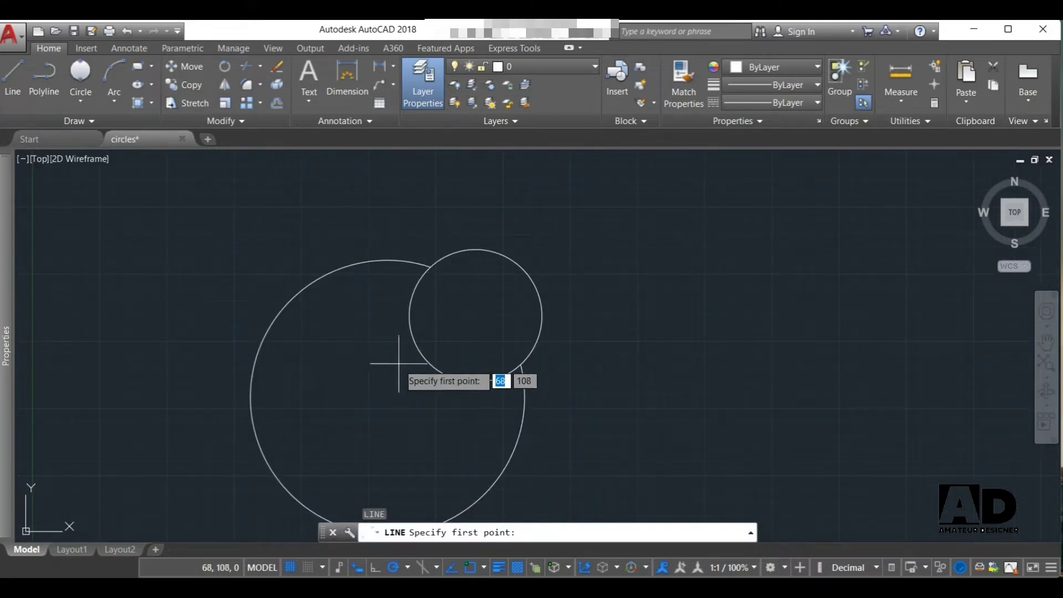
scroll(393, 370, "down", 2)
scroll(300, 387, "down", 6)
left_click(542, 314)
left_click(409, 343)
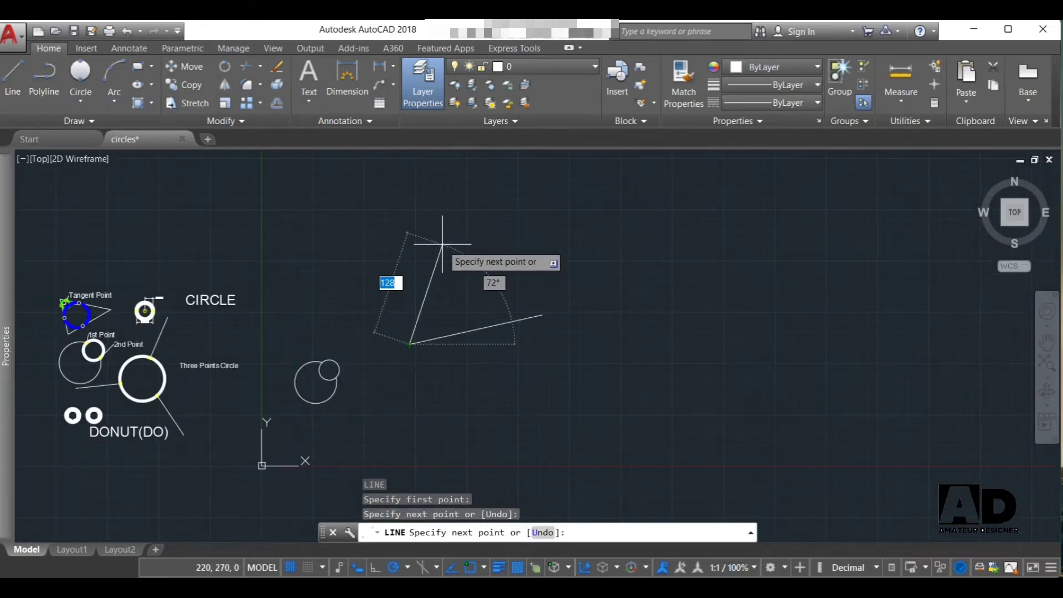
left_click(450, 242)
key("Escape")
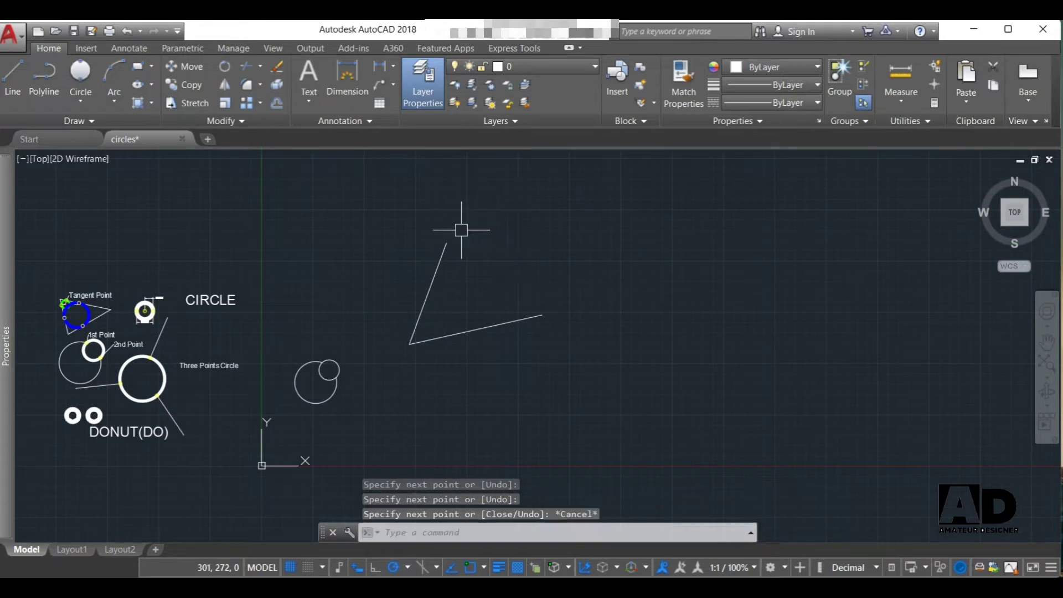
Draw a two-point circle whose diameter spans the two open line ends.
left_click(87, 70)
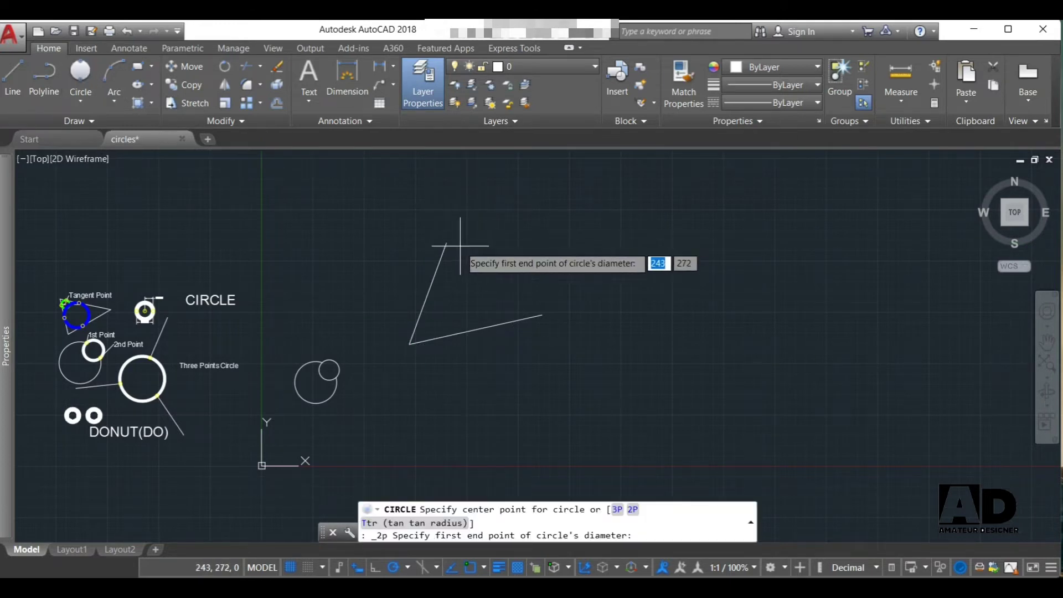
left_click(446, 243)
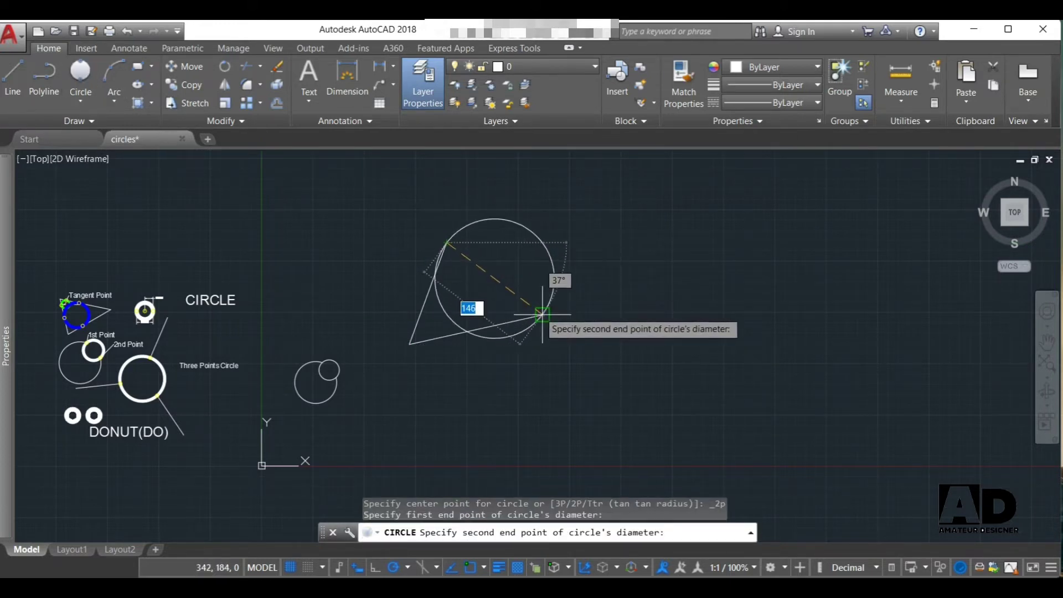
left_click(542, 315)
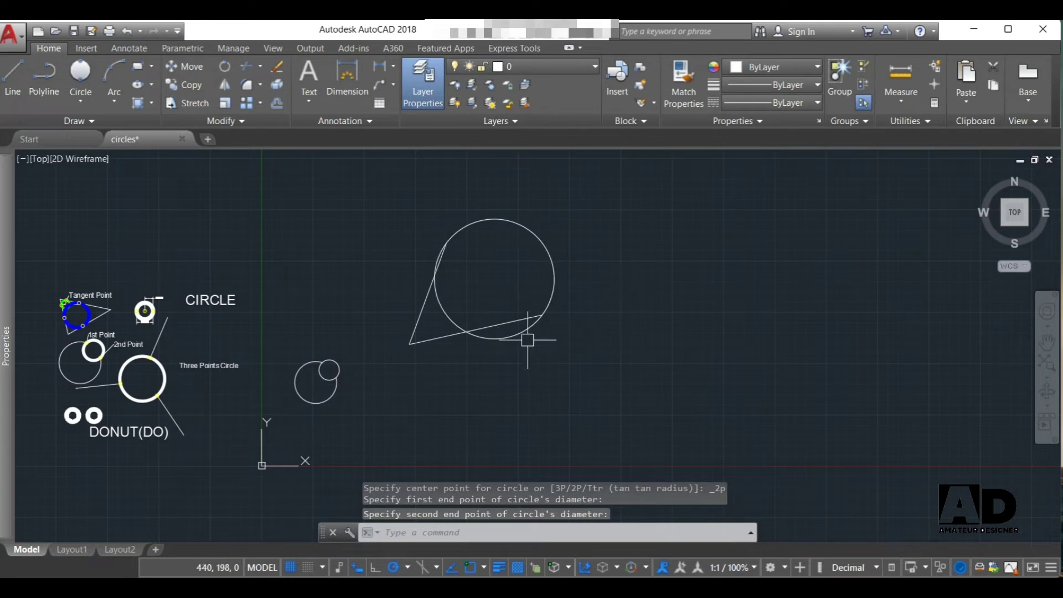
Window-select the practice circles and lines and delete them.
left_click(272, 190)
left_click(576, 422)
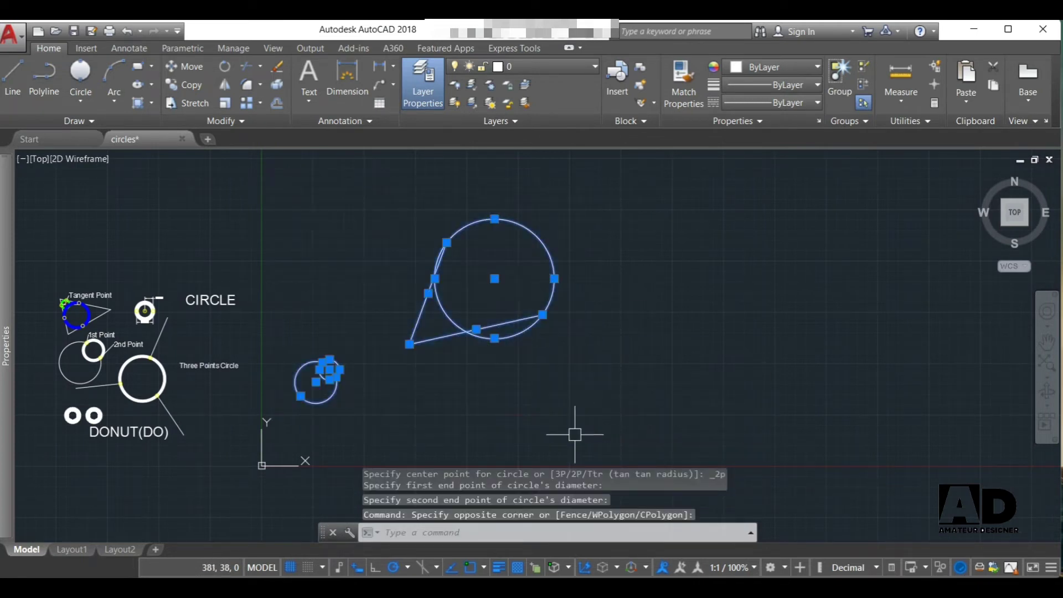
key("Delete")
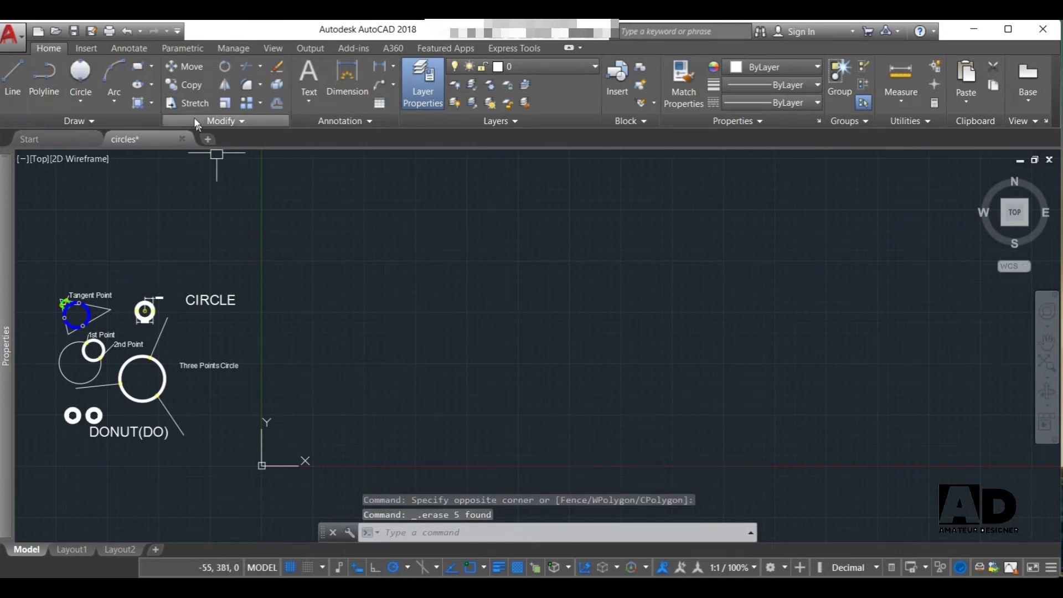
left_click(78, 95)
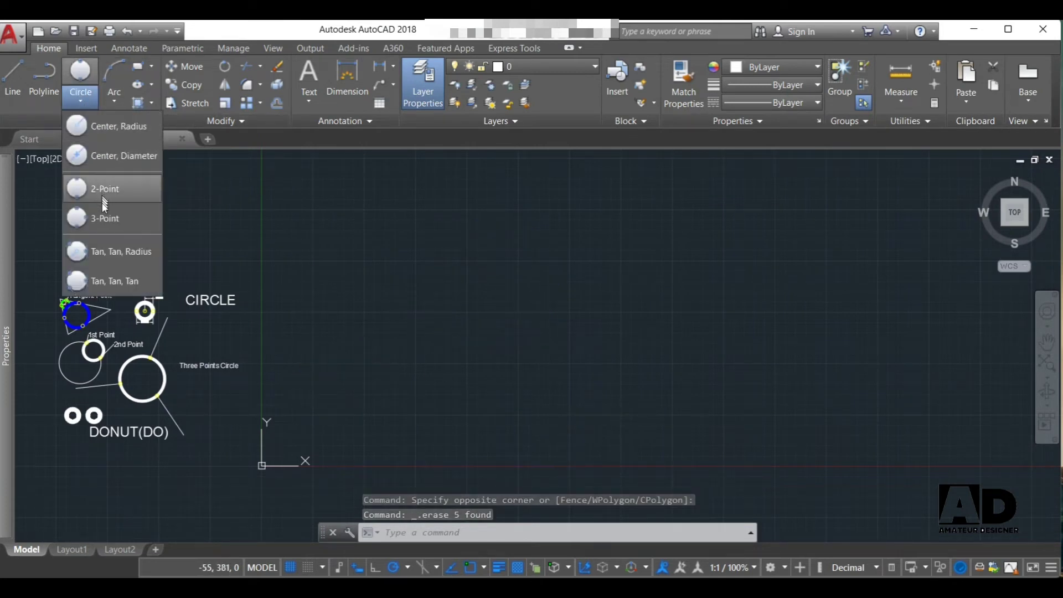
left_click(105, 219)
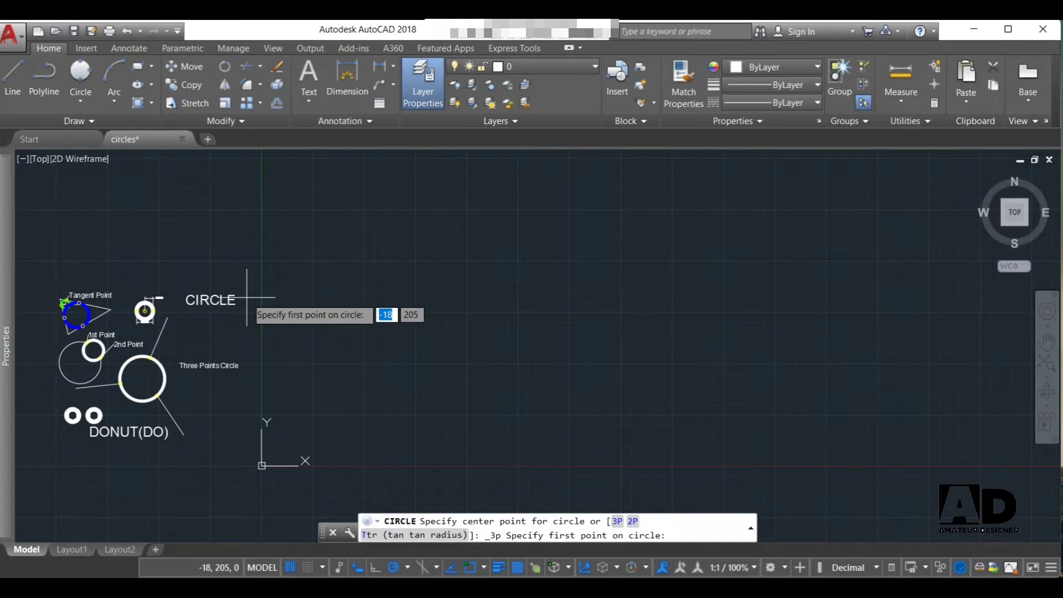
key("Return")
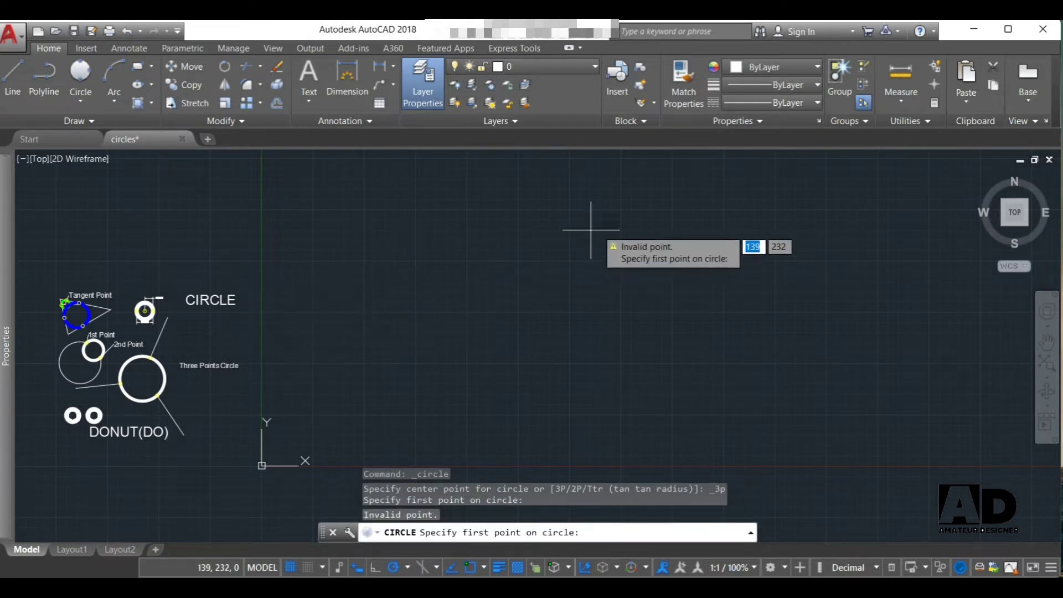
left_click(622, 227)
left_click(523, 271)
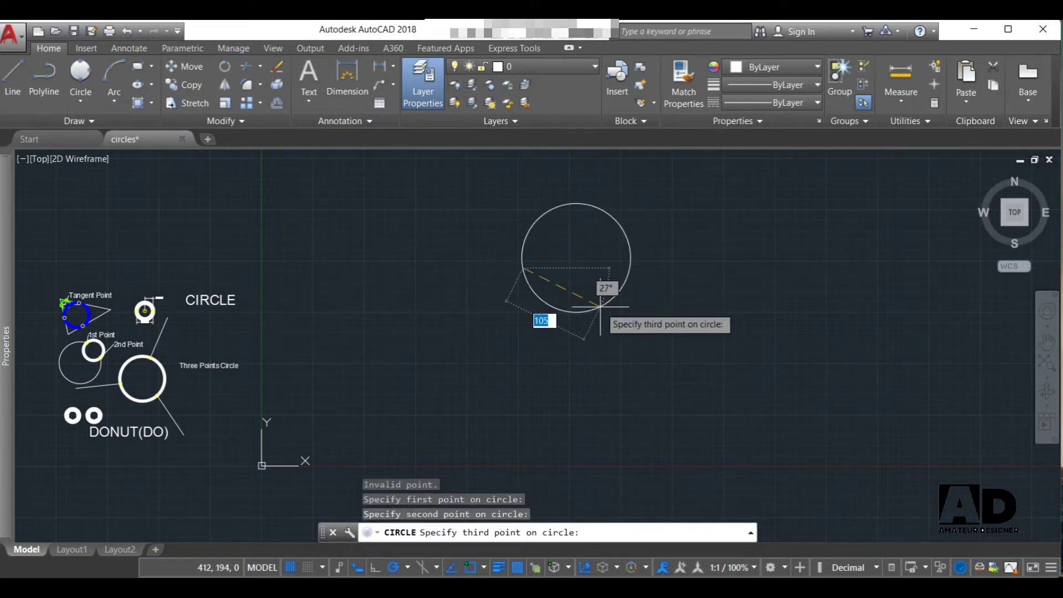
left_click(590, 370)
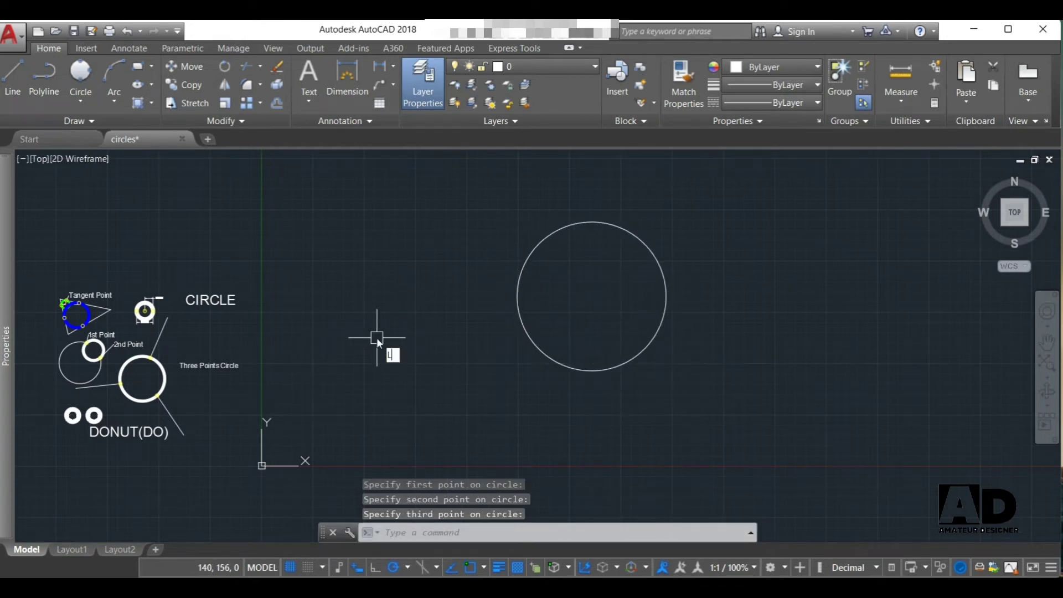
key("Return")
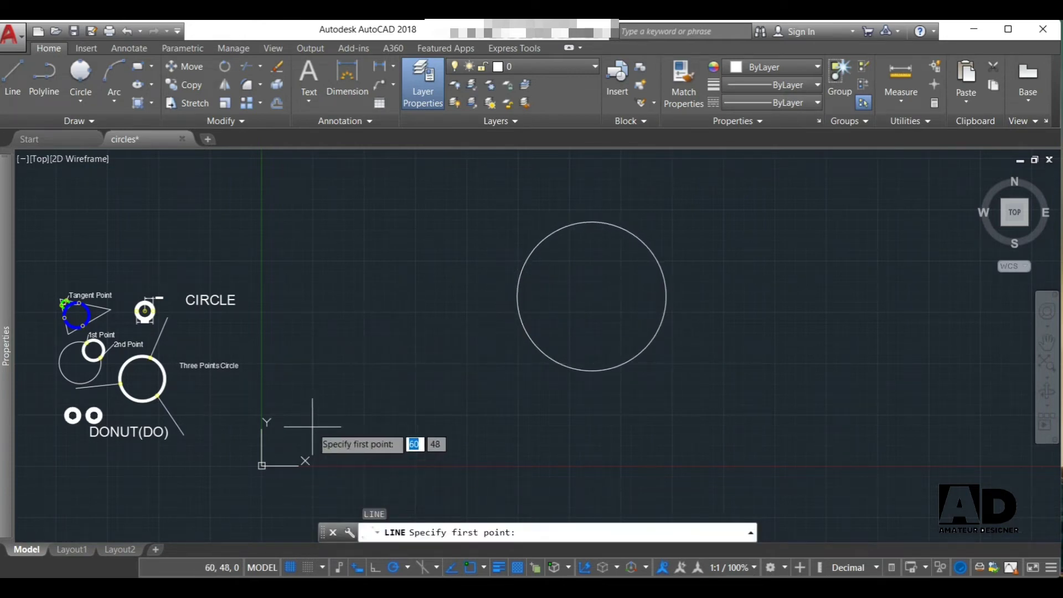
left_click(312, 427)
left_click(347, 329)
key("Escape")
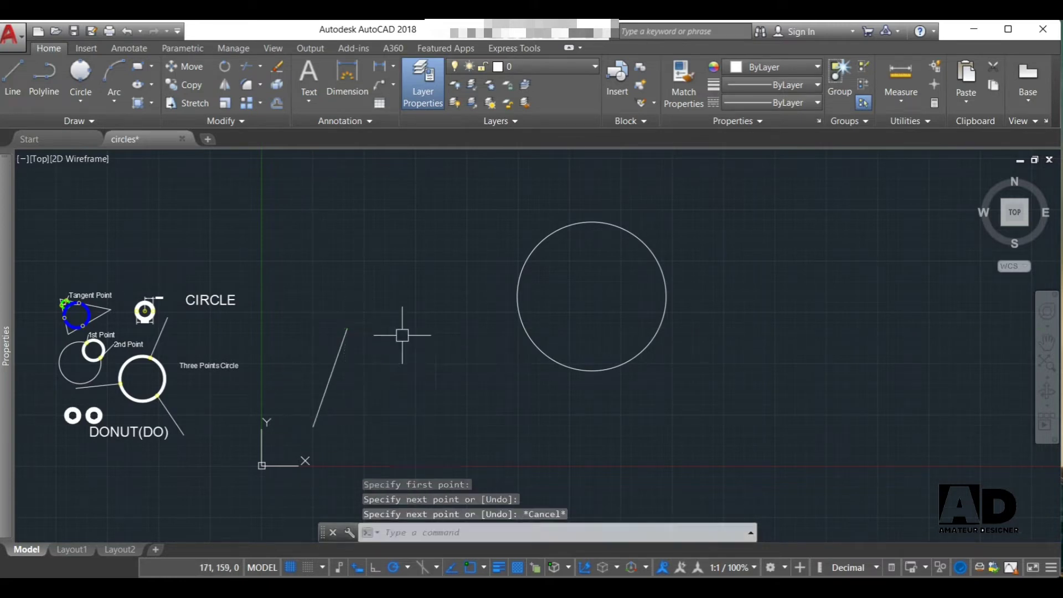
key("Return")
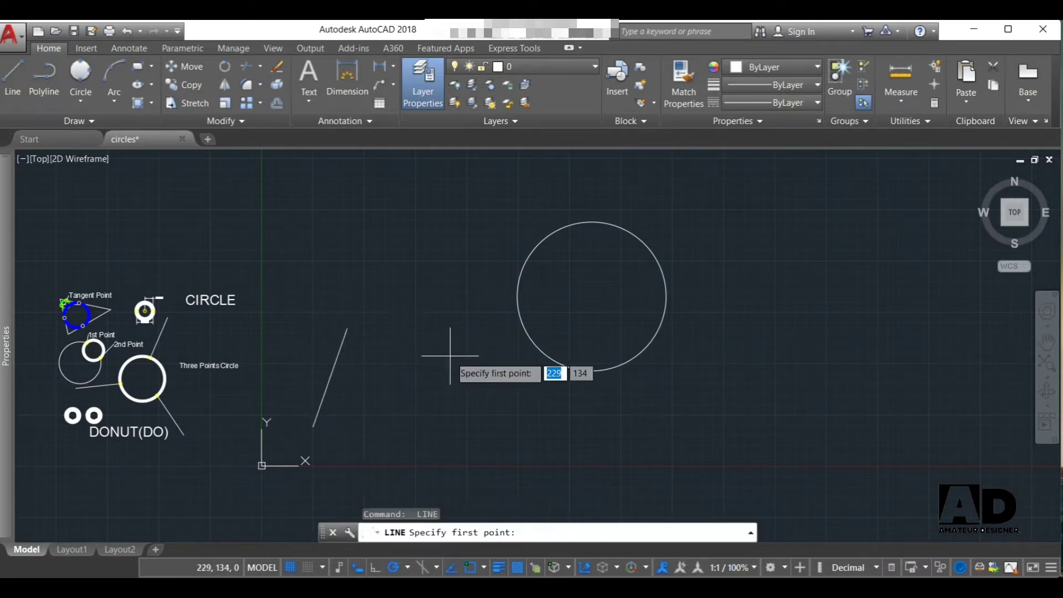
left_click(473, 364)
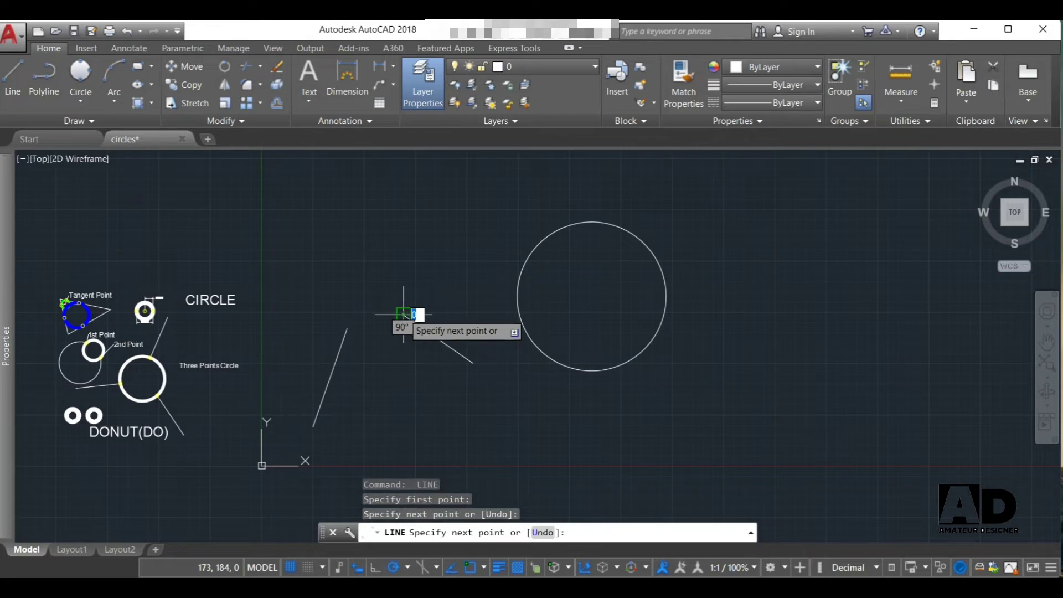
left_click(403, 316)
key("Return")
key("Return")
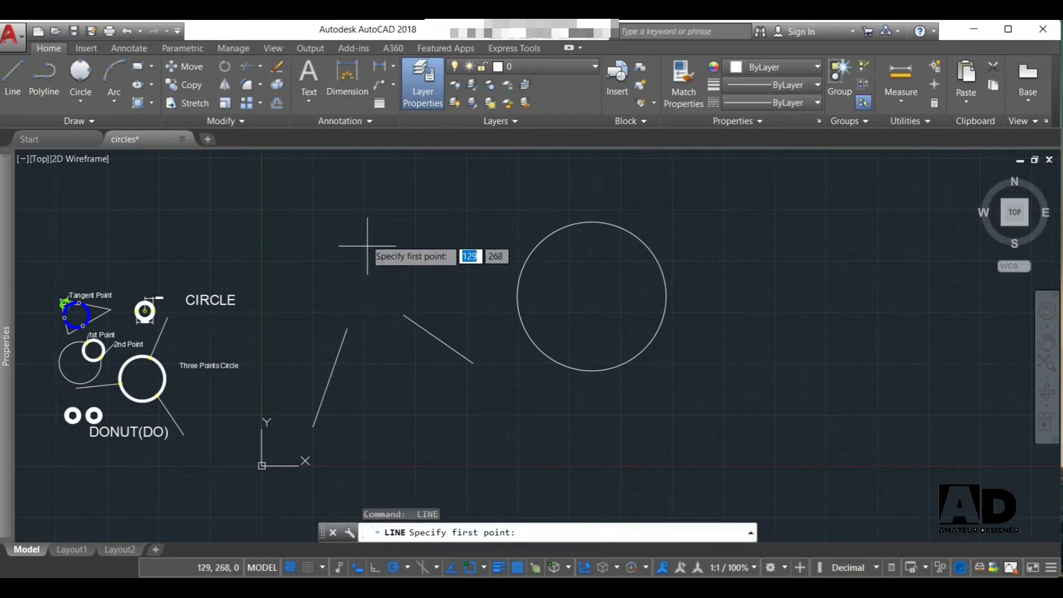
left_click(363, 216)
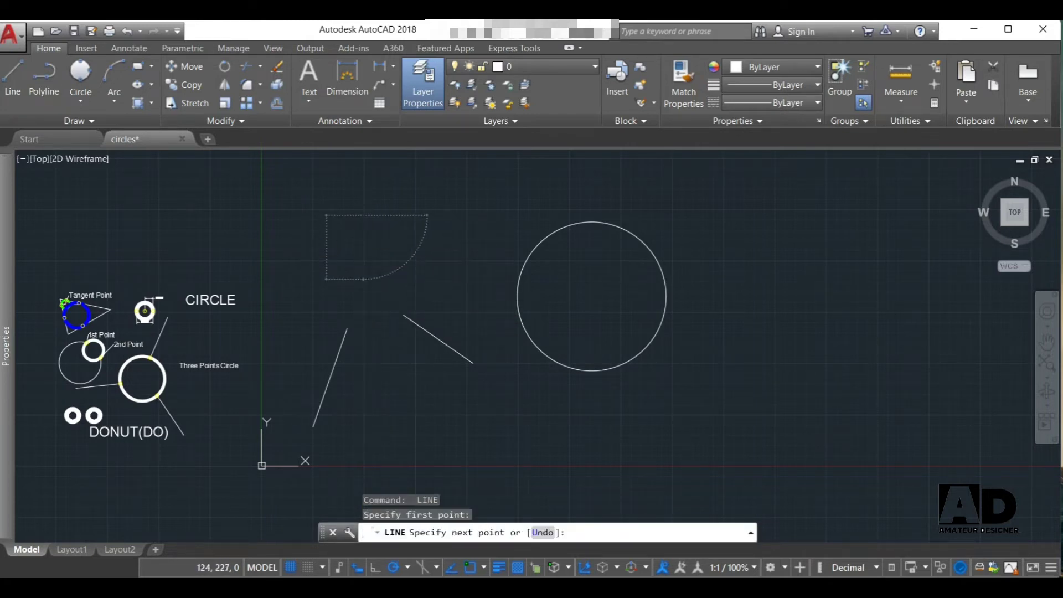
left_click(366, 280)
key("Escape")
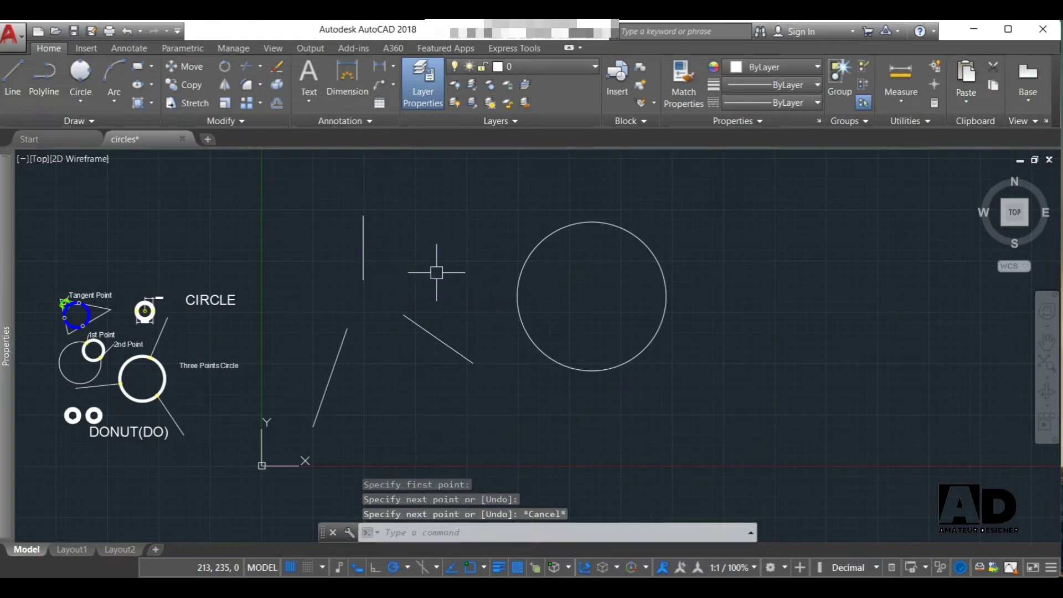
left_click(82, 77)
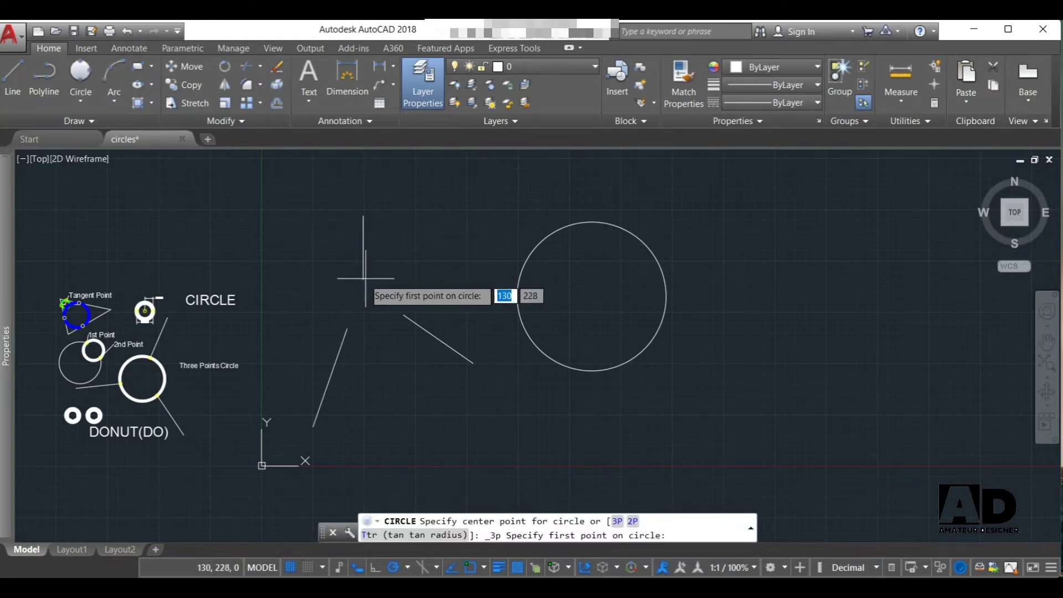
left_click(363, 280)
left_click(404, 315)
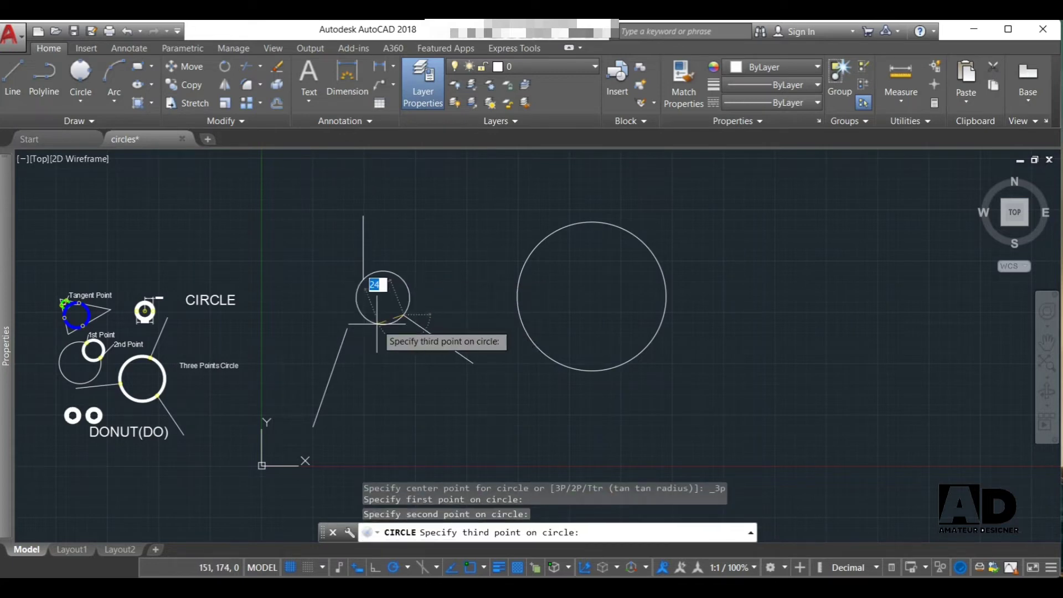
left_click(347, 329)
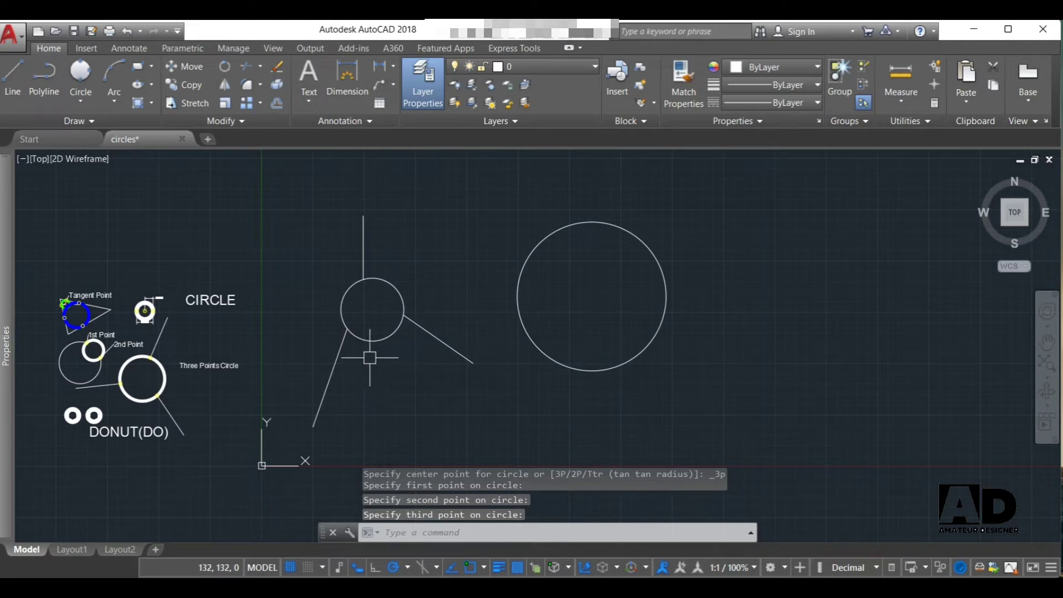
left_click(308, 162)
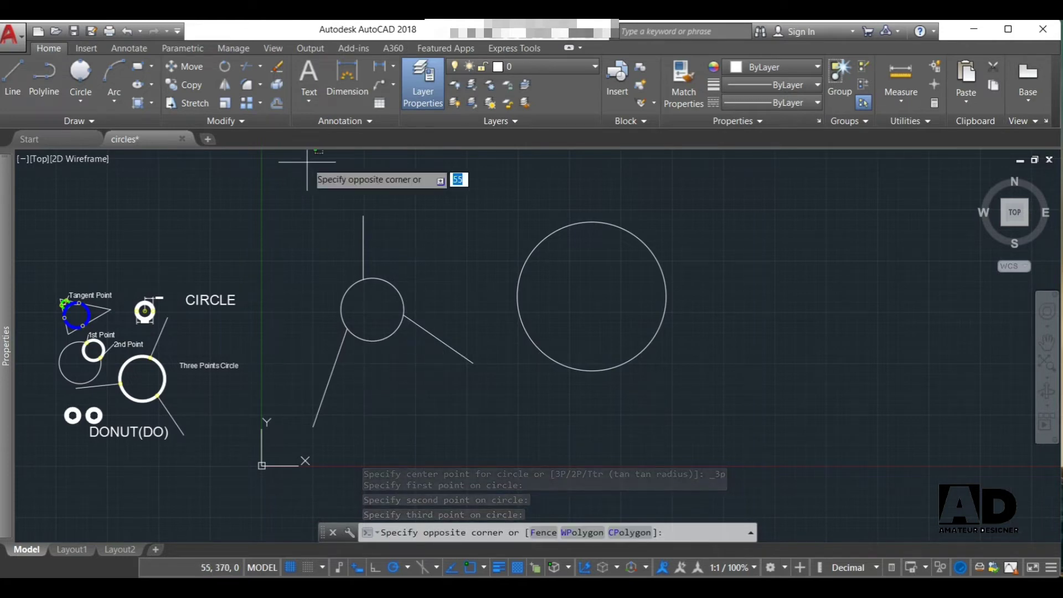
left_click(702, 450)
key("Delete")
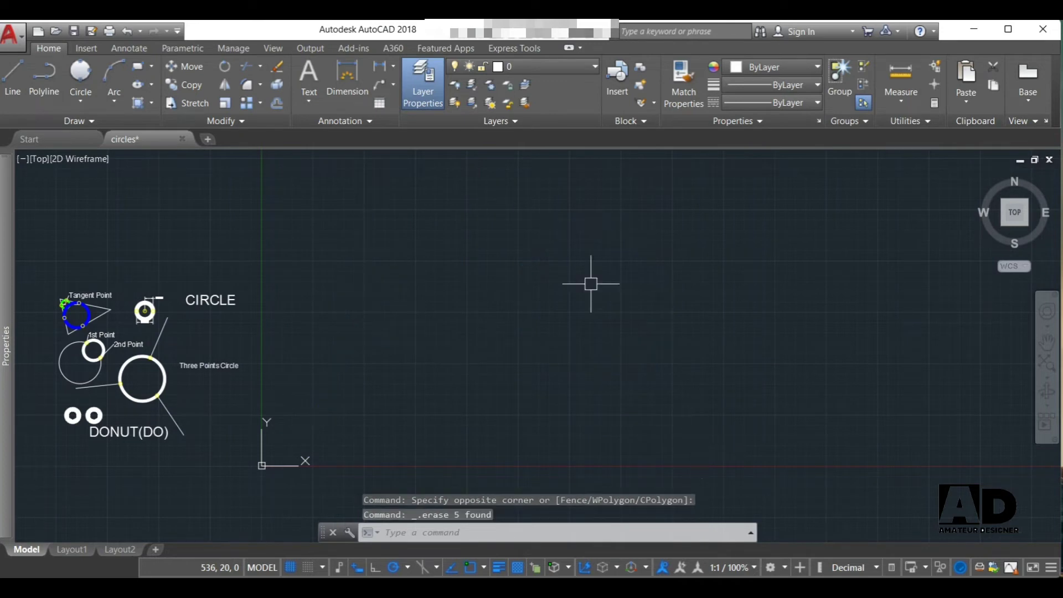
scroll(310, 277, "down", 4)
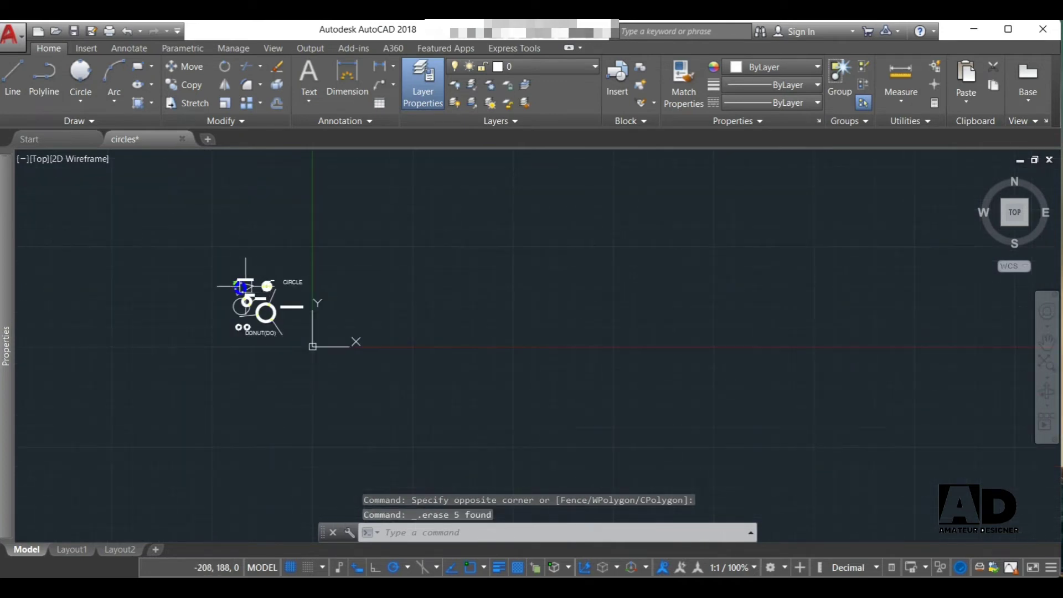
scroll(246, 285, "up", 5)
left_click(62, 104)
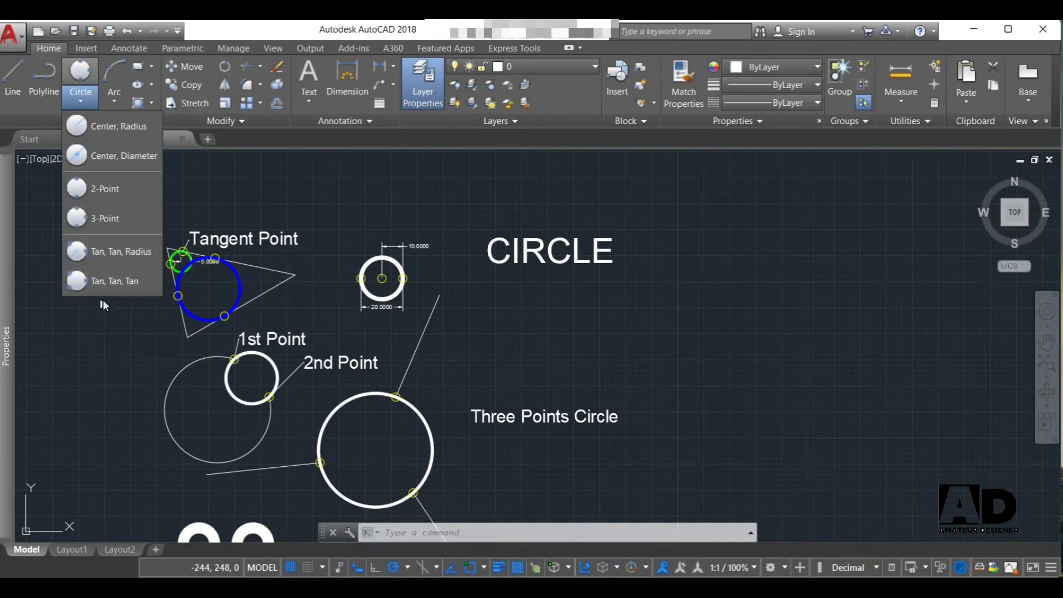
scroll(165, 258, "up", 8)
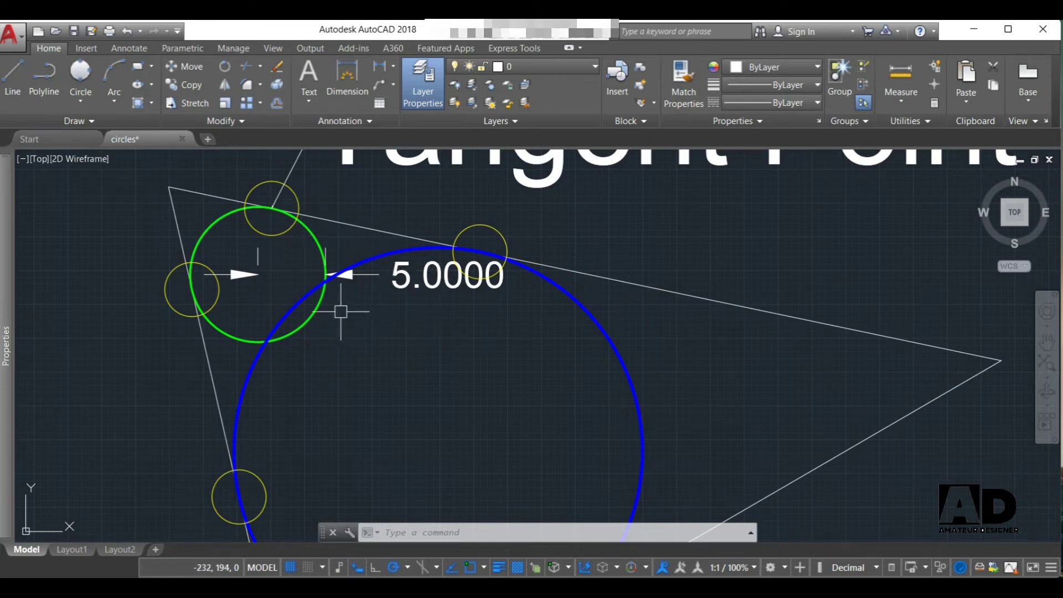
scroll(258, 366, "down", 2)
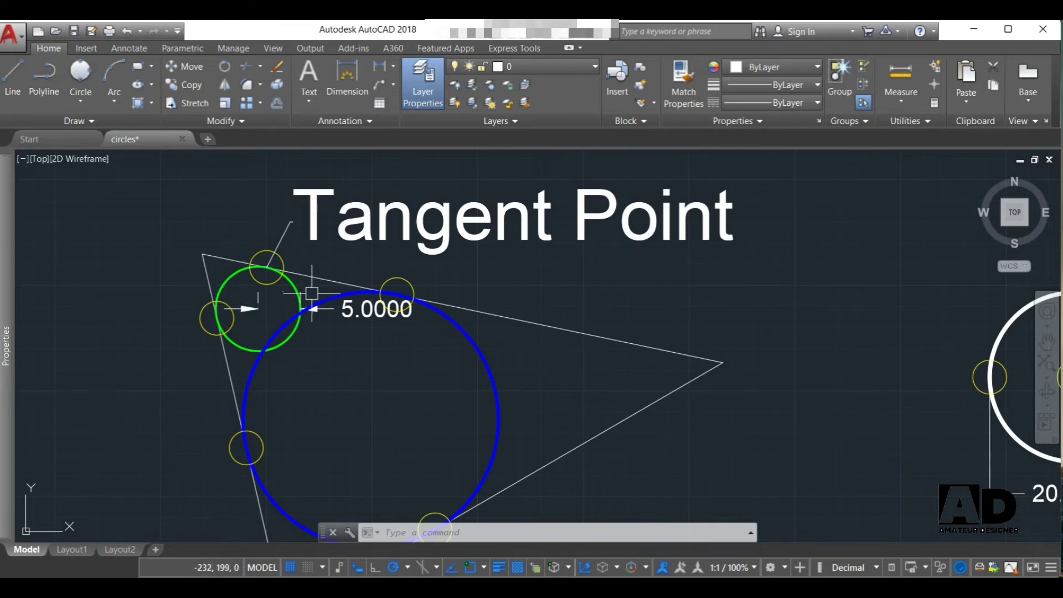
scroll(219, 382, "down", 5)
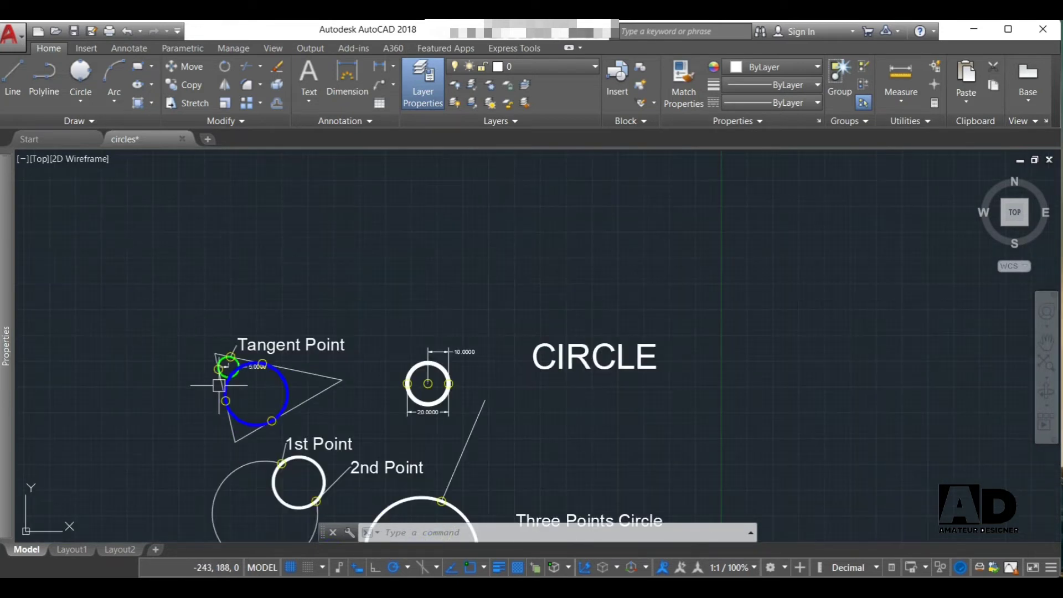
scroll(219, 385, "down", 6)
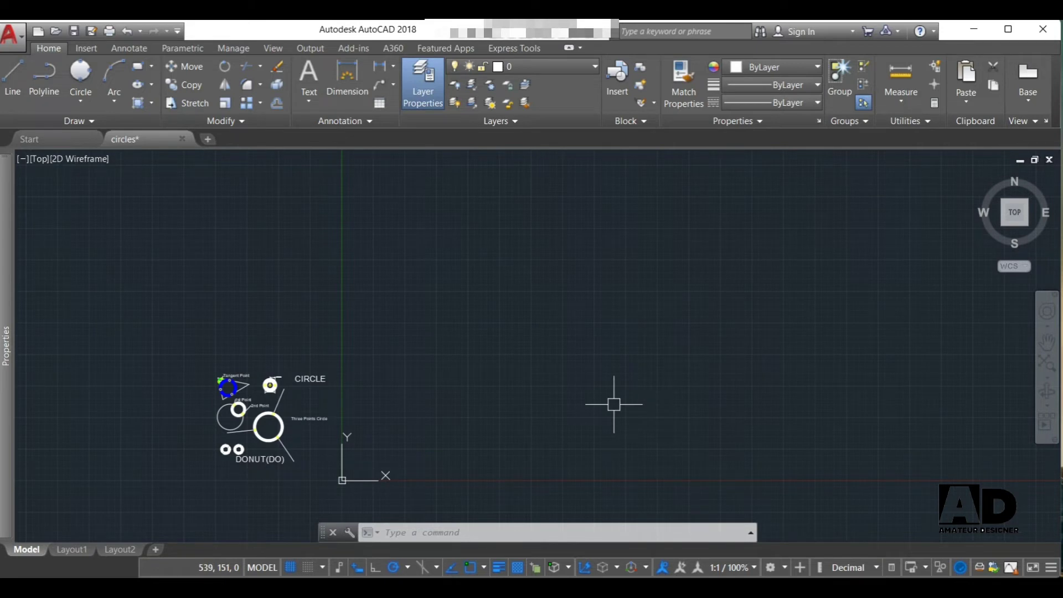
scroll(495, 475, "up", 4)
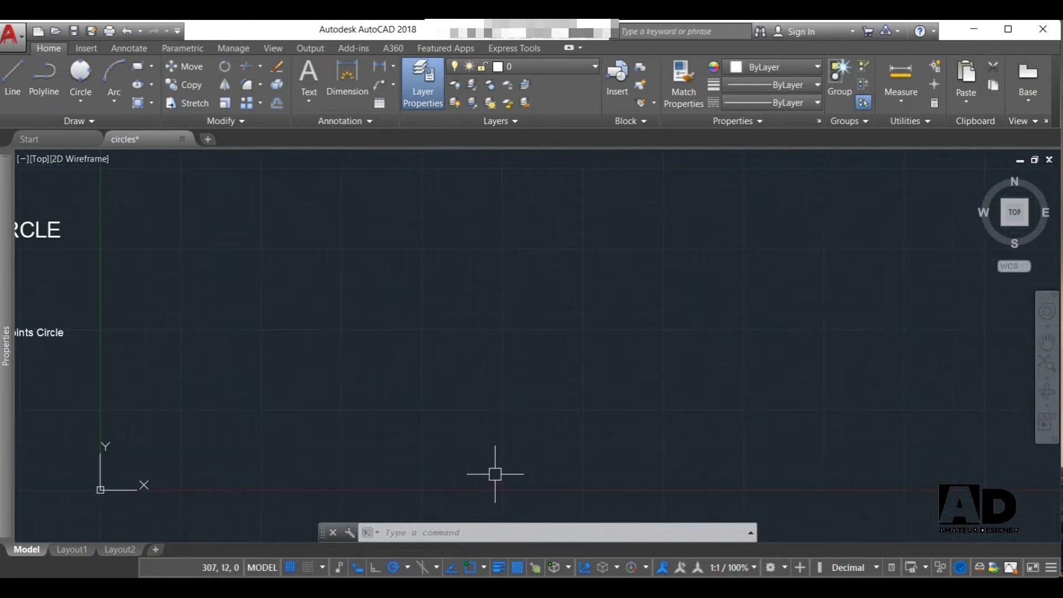
type("L")
Draw two lines forming a V with its vertex on the left.
key("Return")
left_click(503, 395)
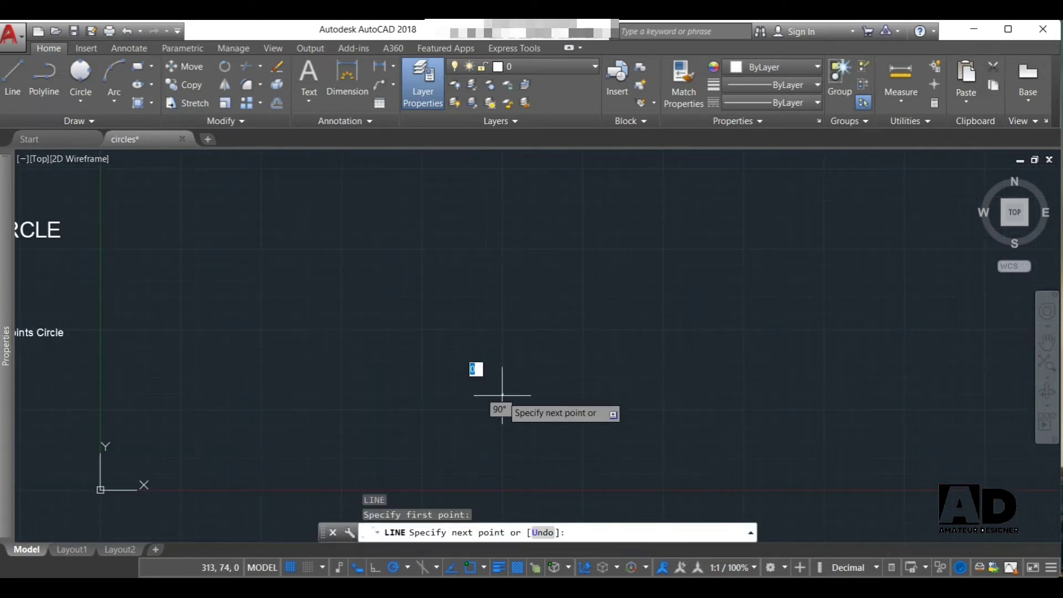
left_click(301, 305)
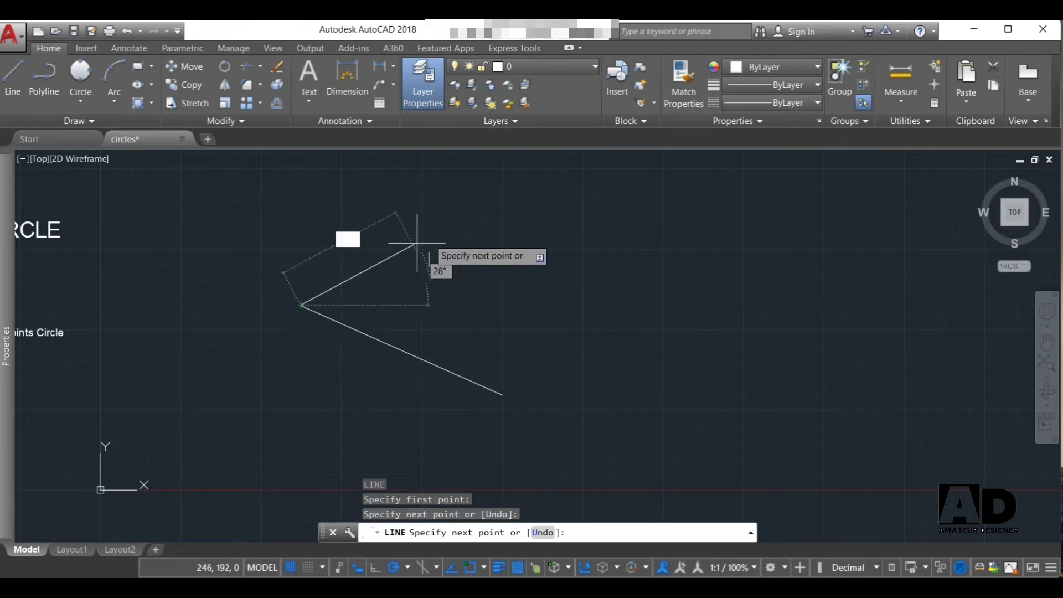
left_click(464, 218)
key("Escape")
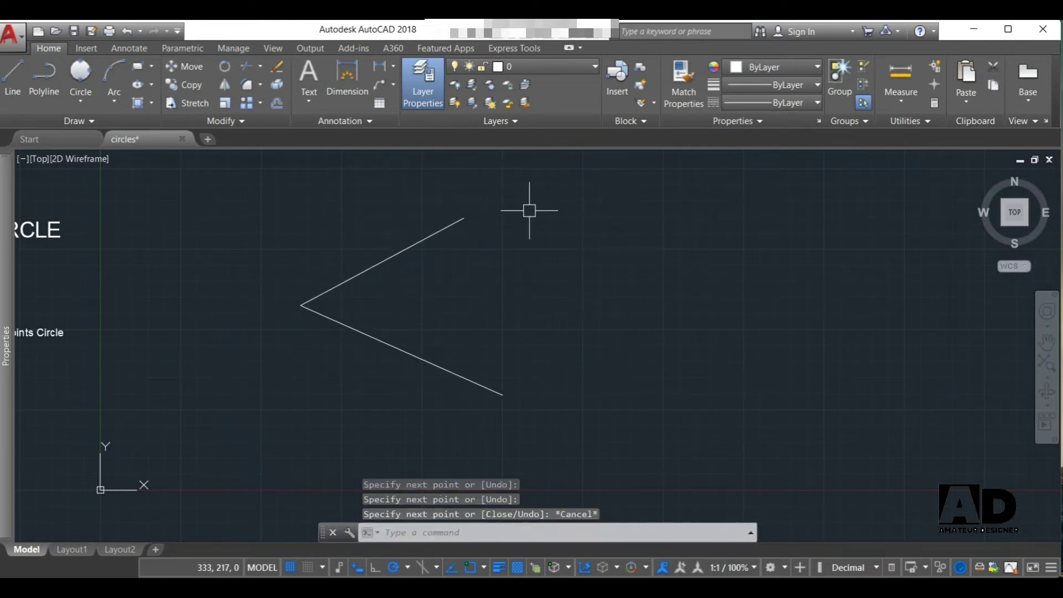
Draw a Tan, Tan, Radius circle of radius 10 tangent to both V arms.
left_click(80, 100)
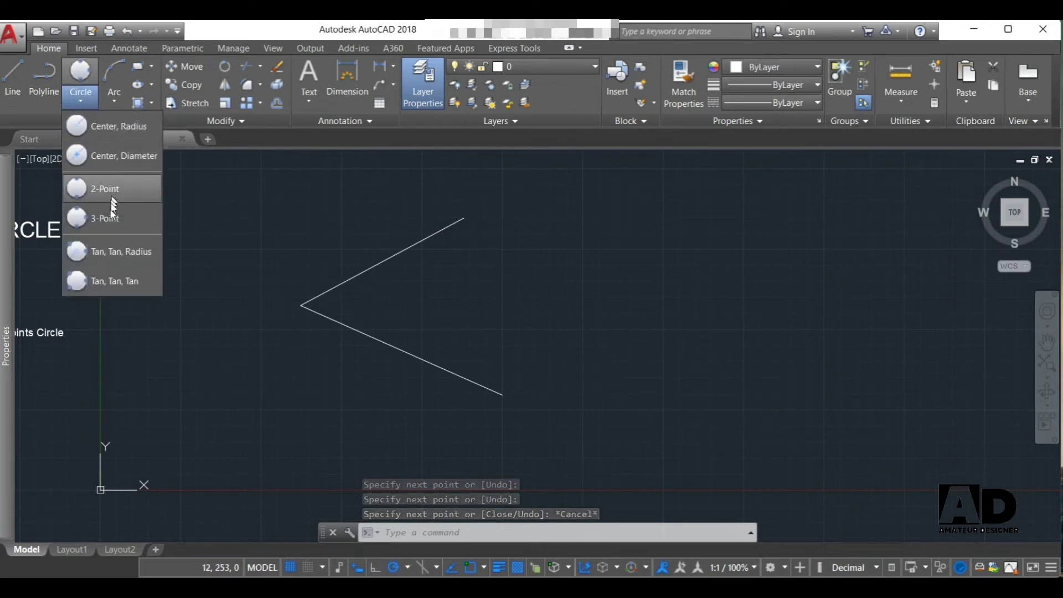
left_click(94, 250)
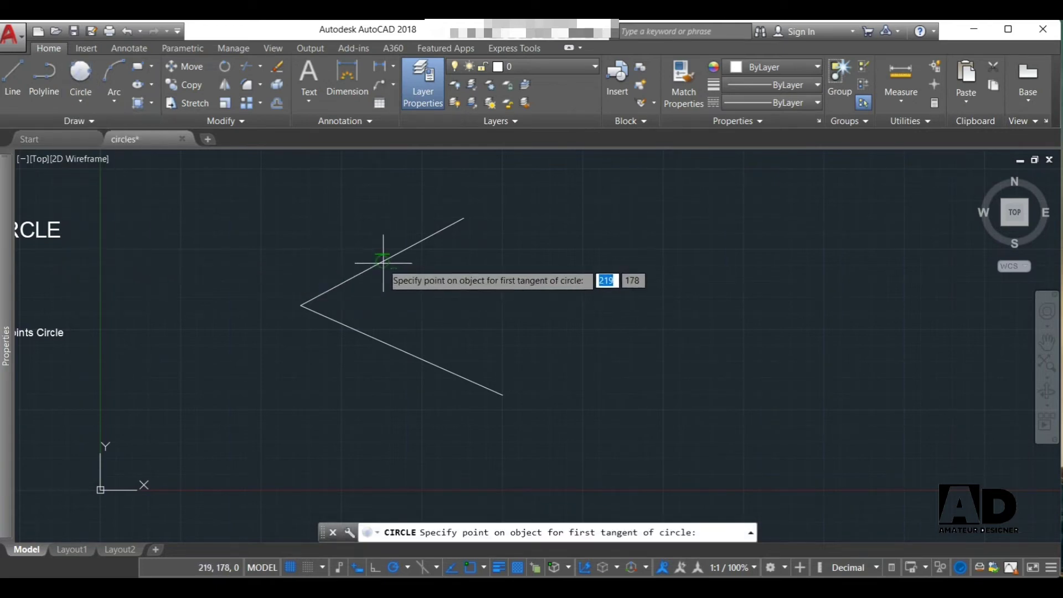
left_click(367, 270)
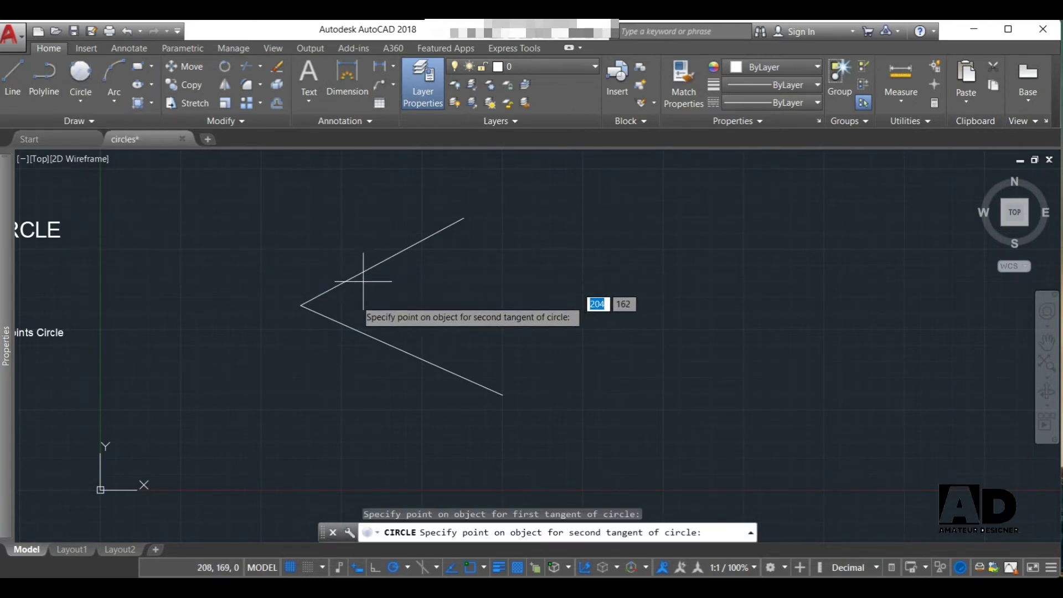
left_click(358, 331)
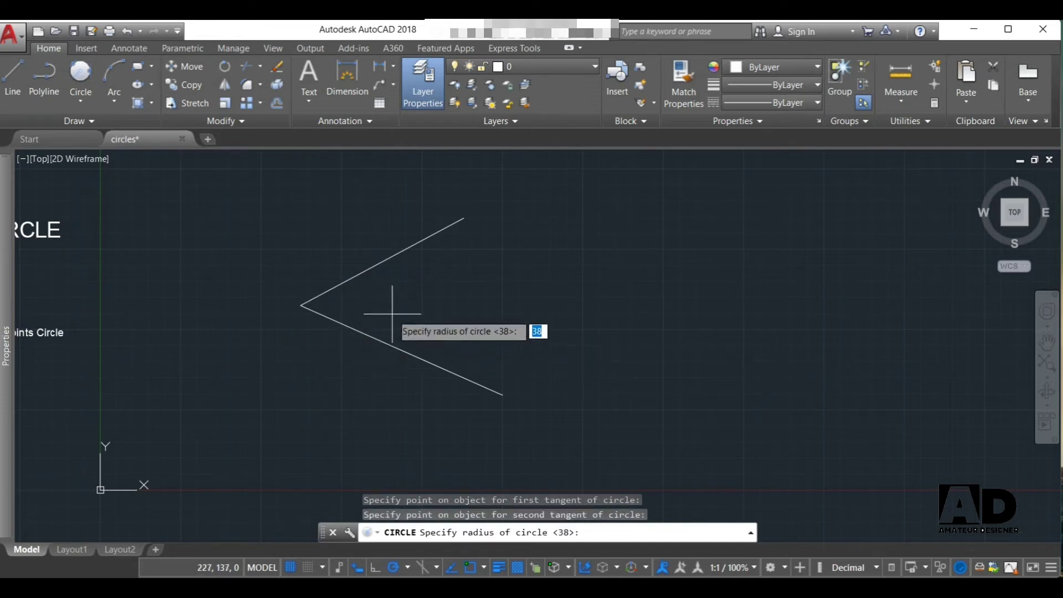
type("10")
key("Return")
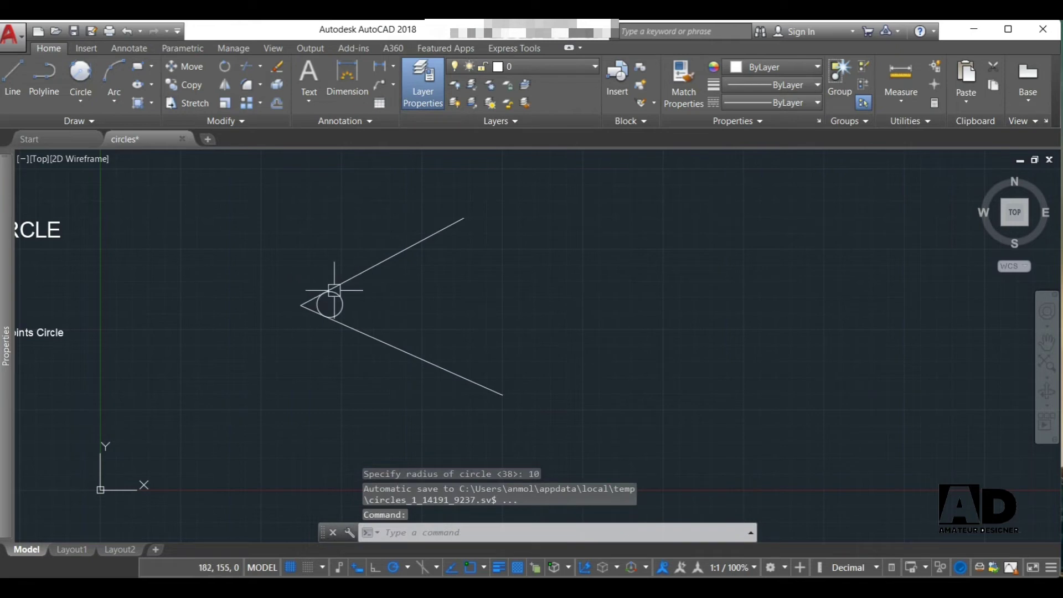
Window-select the V lines and their tangent circle.
scroll(334, 290, "up", 3)
scroll(334, 290, "up", 2)
scroll(334, 290, "up", 2)
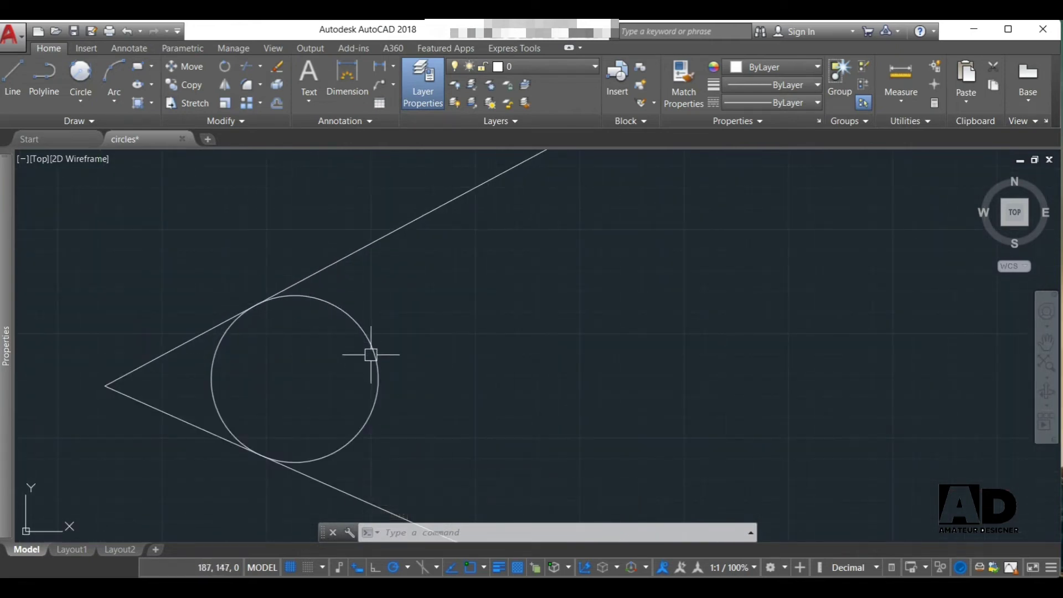
scroll(368, 353, "down", 4)
scroll(370, 355, "down", 6)
left_click(332, 297)
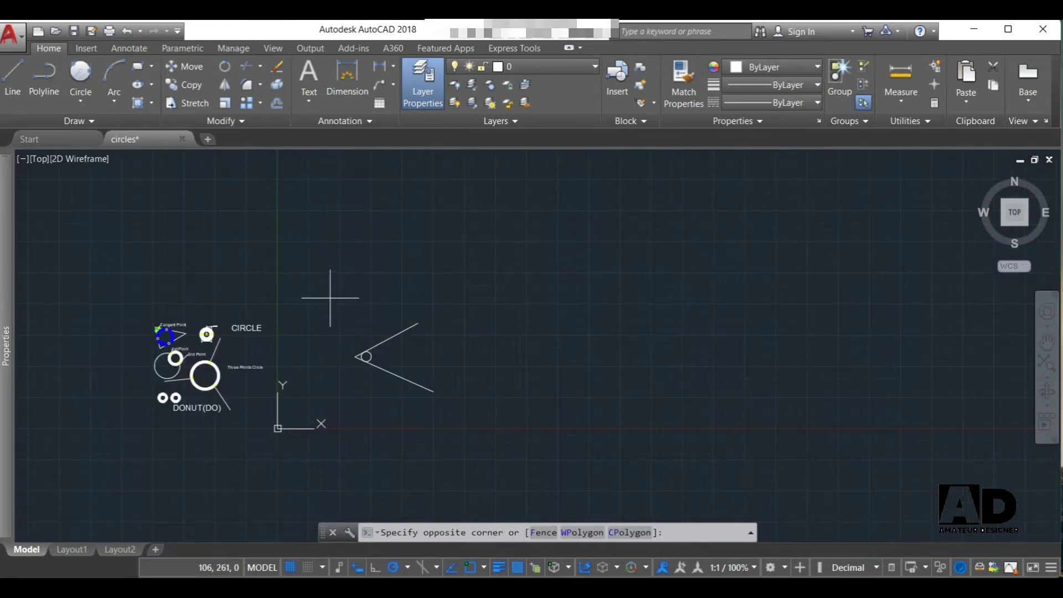
left_click(507, 431)
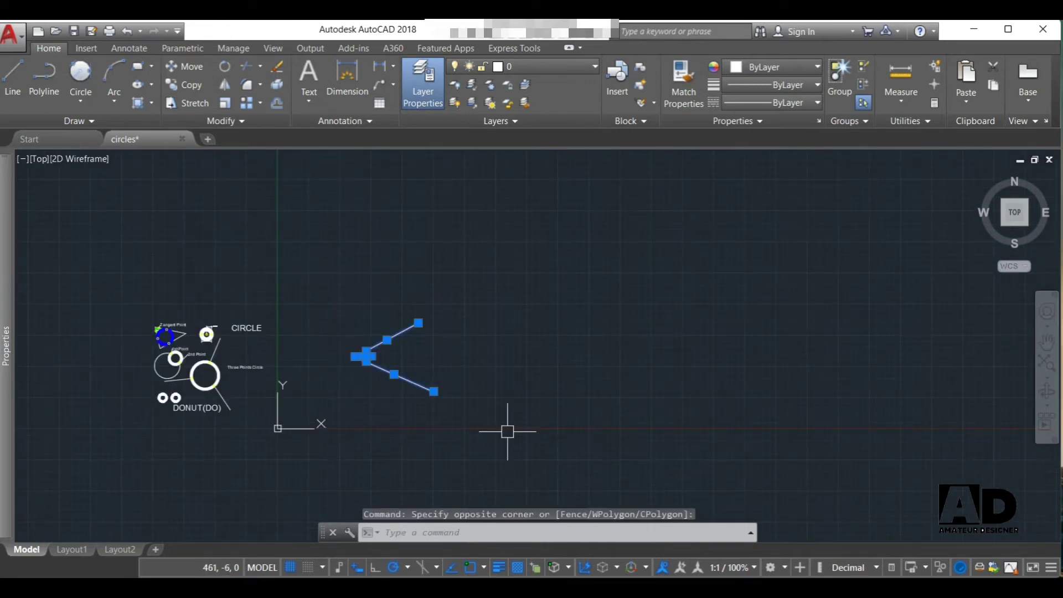
Delete the V lines and tangent circle, then zoom and pan to recentre the reference.
key("Delete")
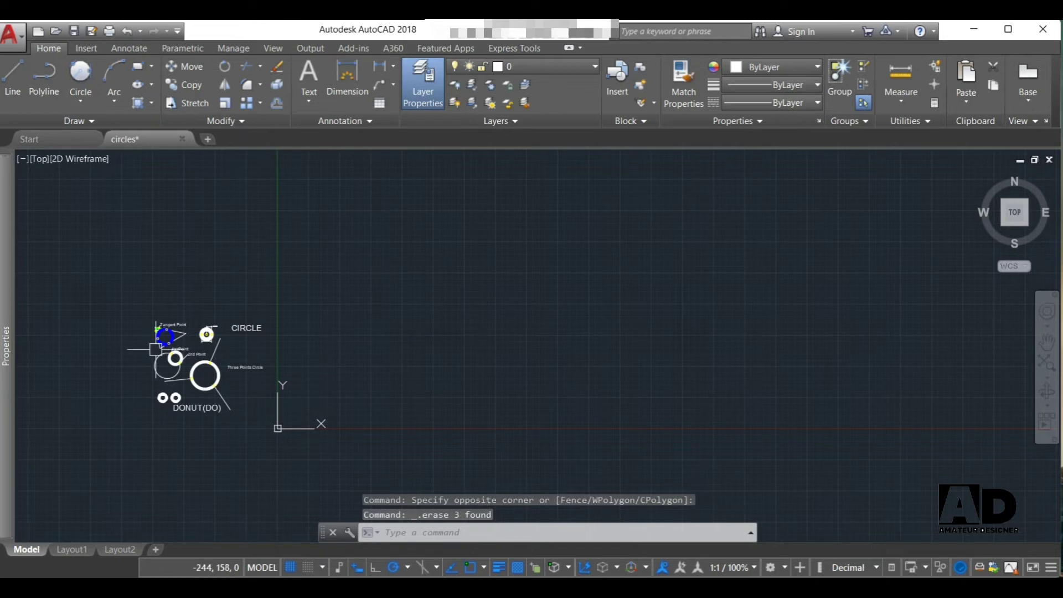
scroll(156, 349, "up", 5)
scroll(290, 353, "down", 4)
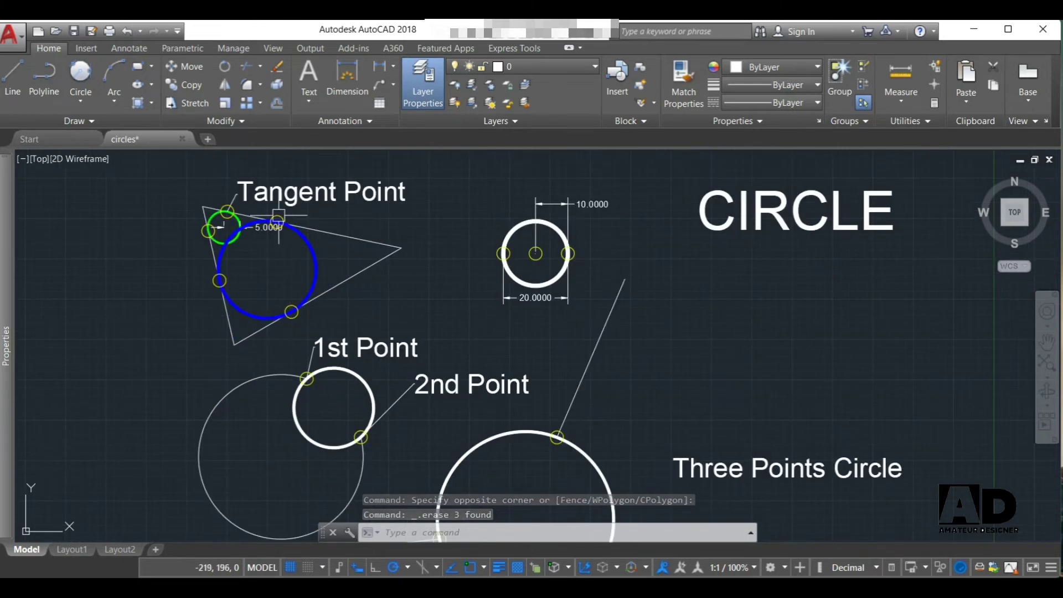
scroll(267, 213, "up", 5)
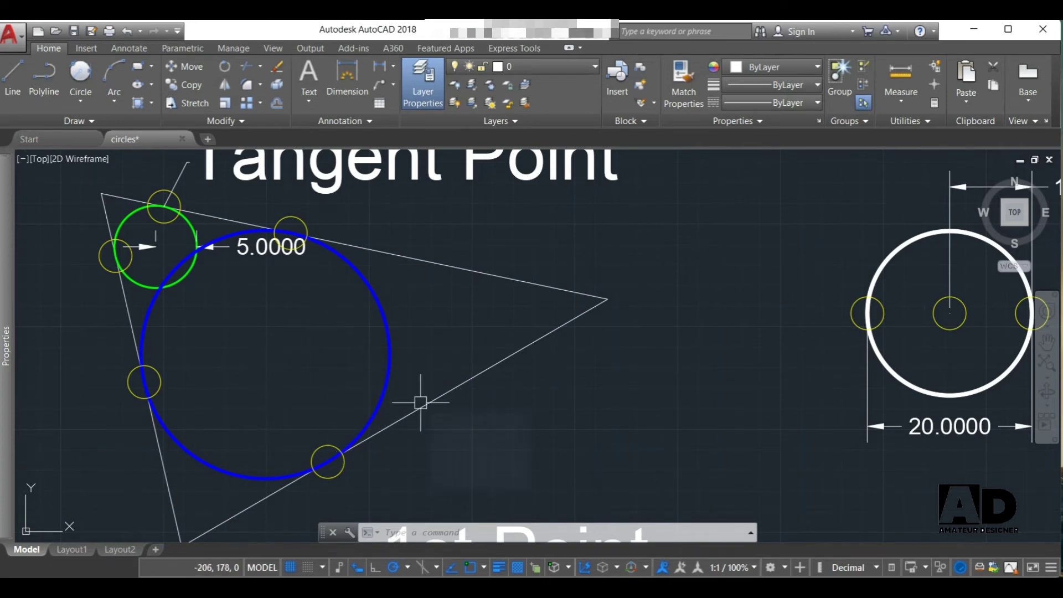
scroll(420, 403, "down", 2)
scroll(420, 403, "down", 2)
scroll(420, 403, "down", 5)
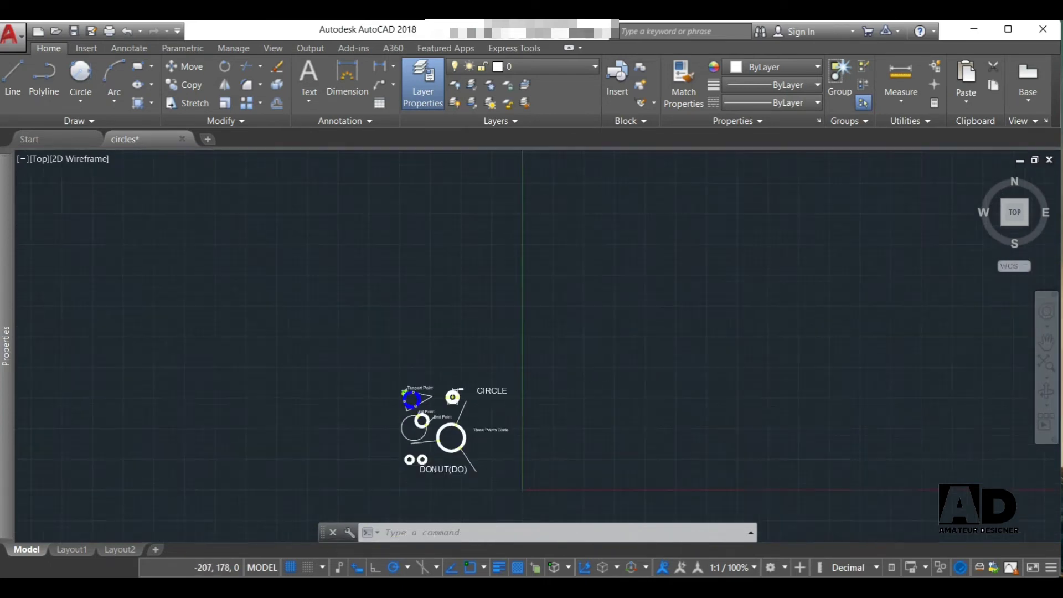
middle_click_drag(570, 435, 480, 415)
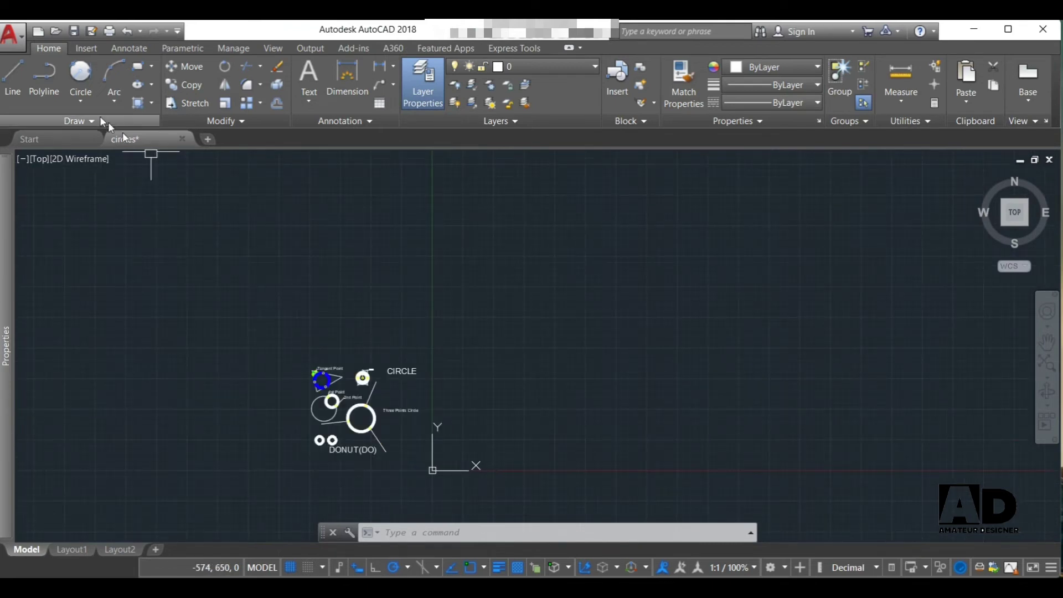
Start a Tan, Tan, Tan circle and cancel it.
left_click(83, 104)
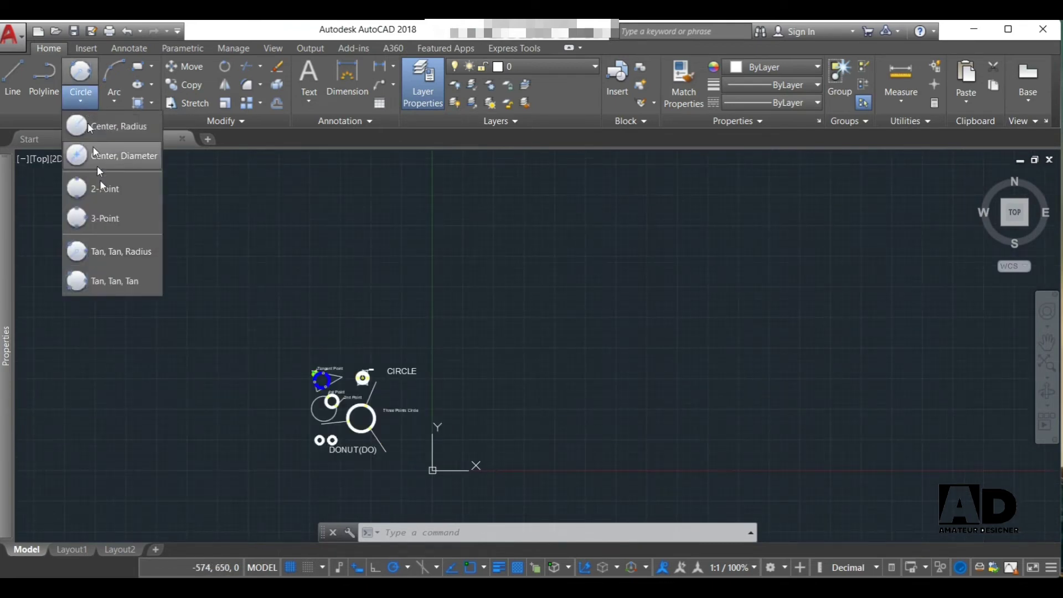
left_click(114, 282)
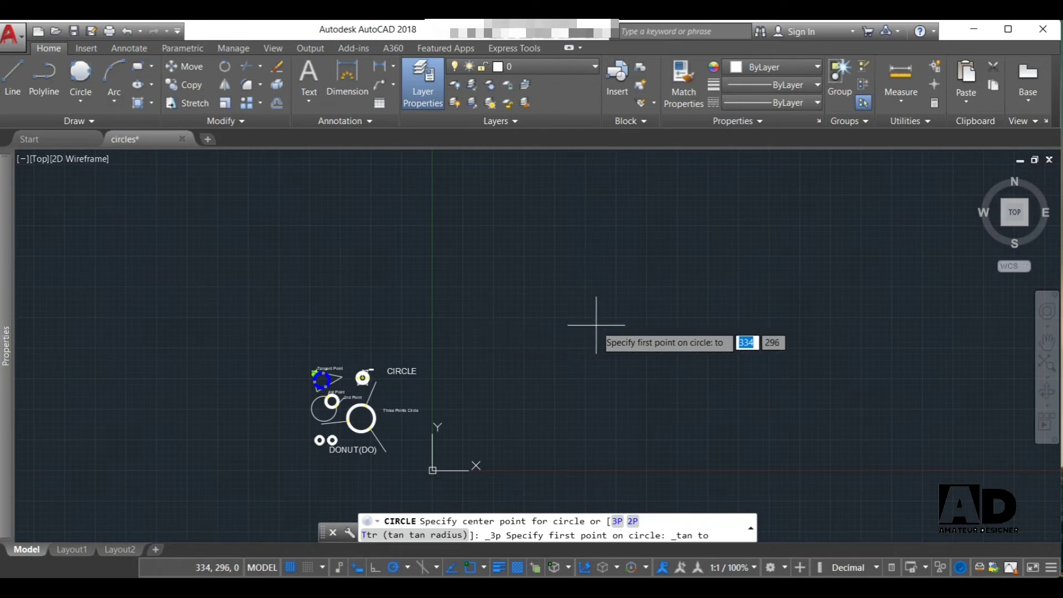
key("Escape")
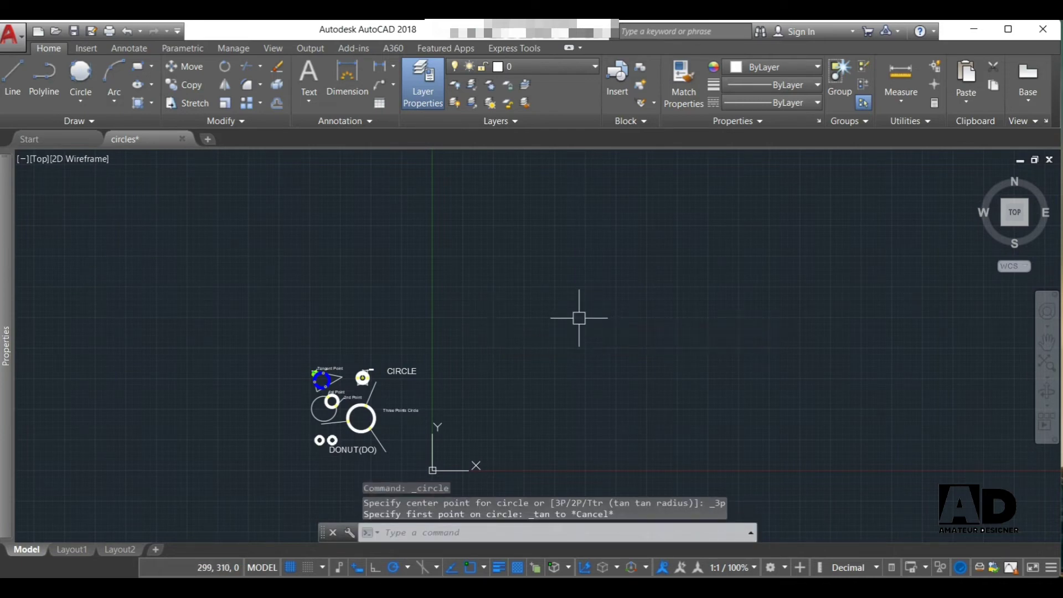
Draw three separate lines (left, bottom, right) arranged as an open triangle.
type("l")
key("Return")
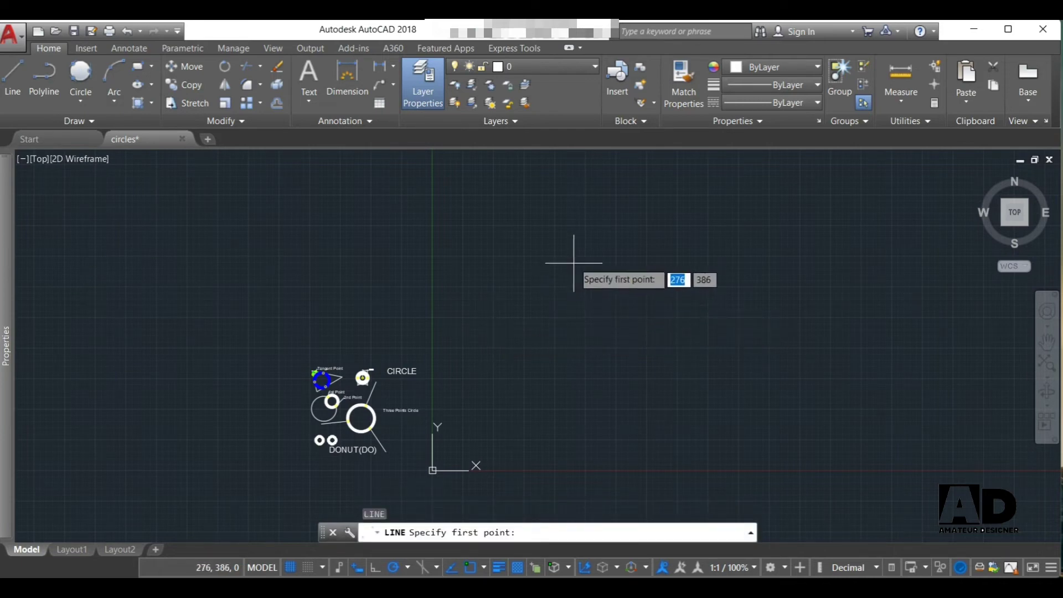
left_click(573, 261)
key("Return")
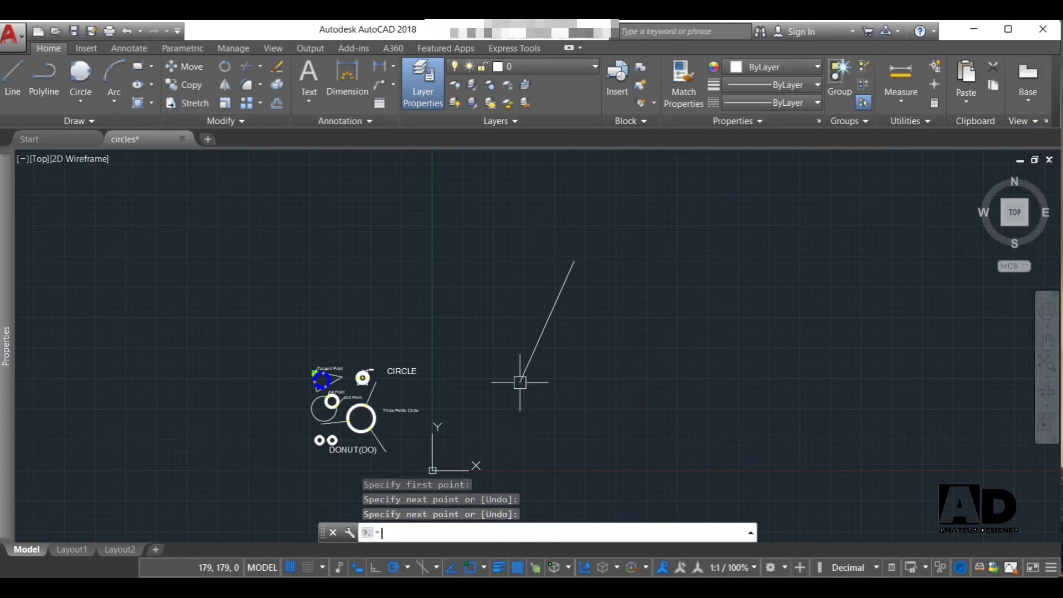
type("l")
key("Return")
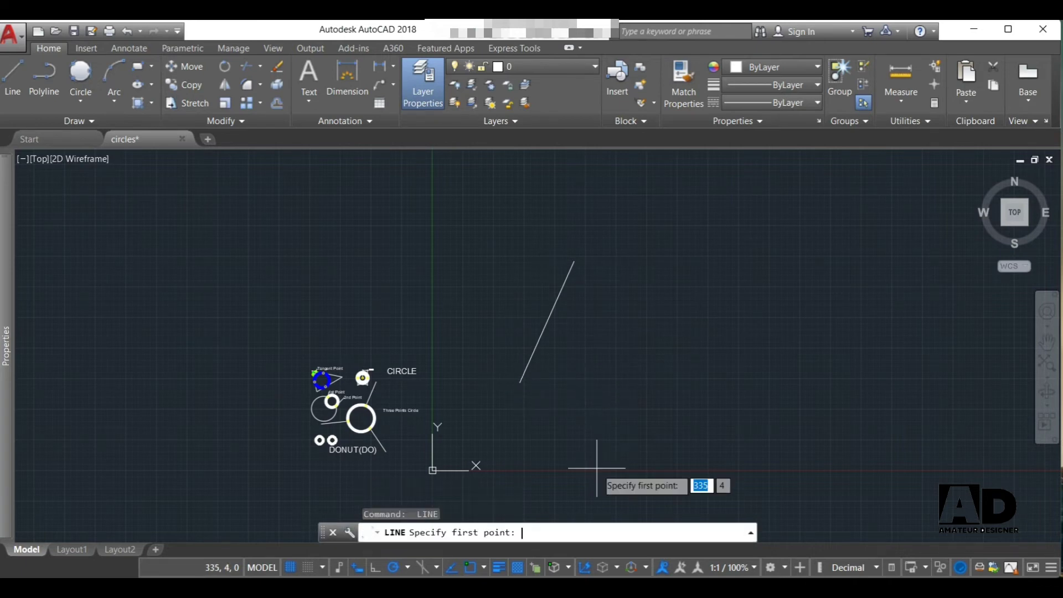
left_click(541, 399)
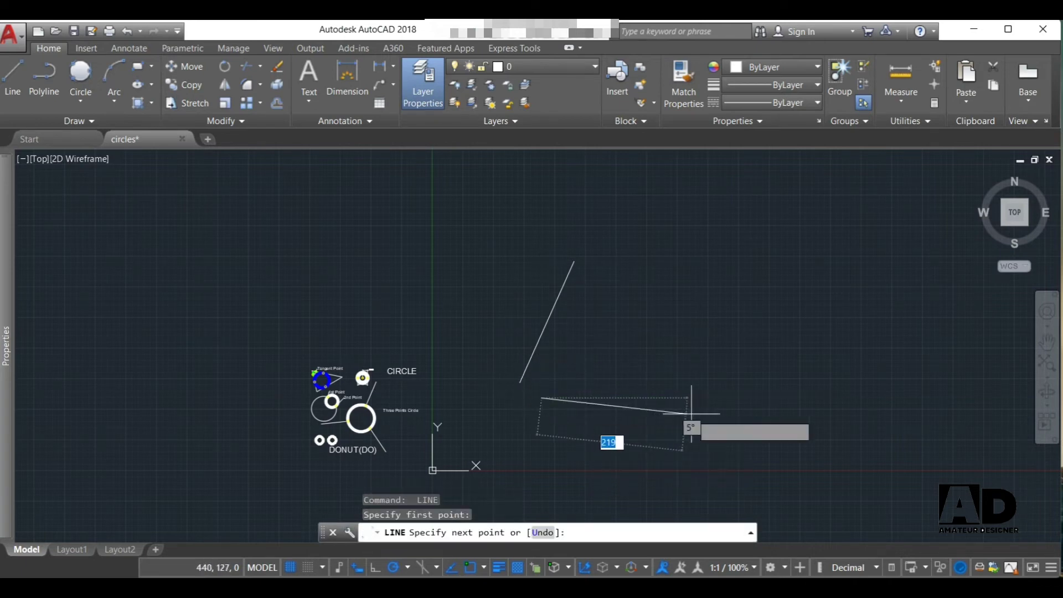
left_click(752, 419)
key("Return")
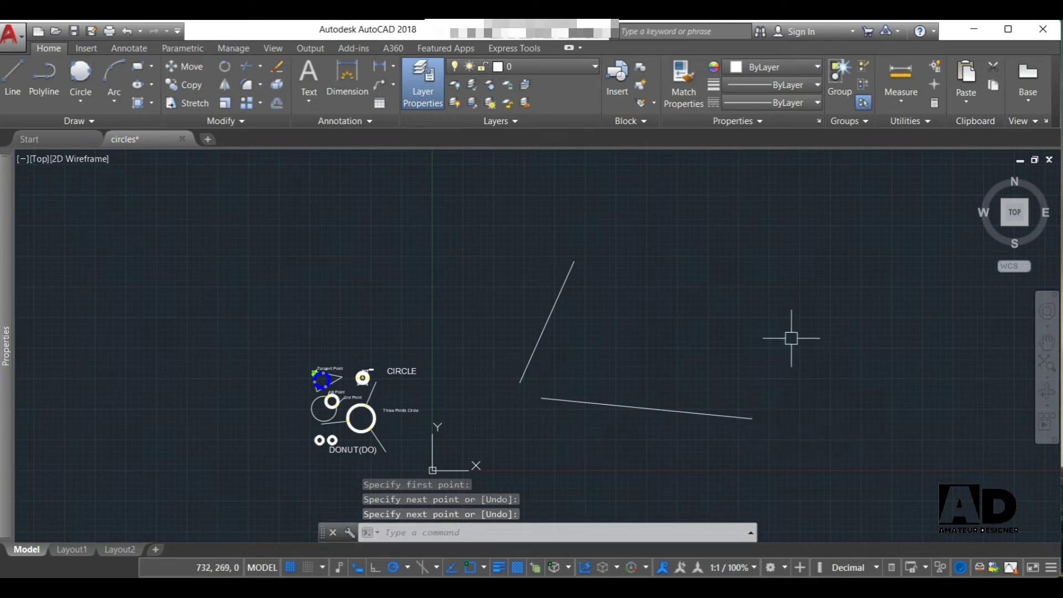
key("Return")
left_click(770, 374)
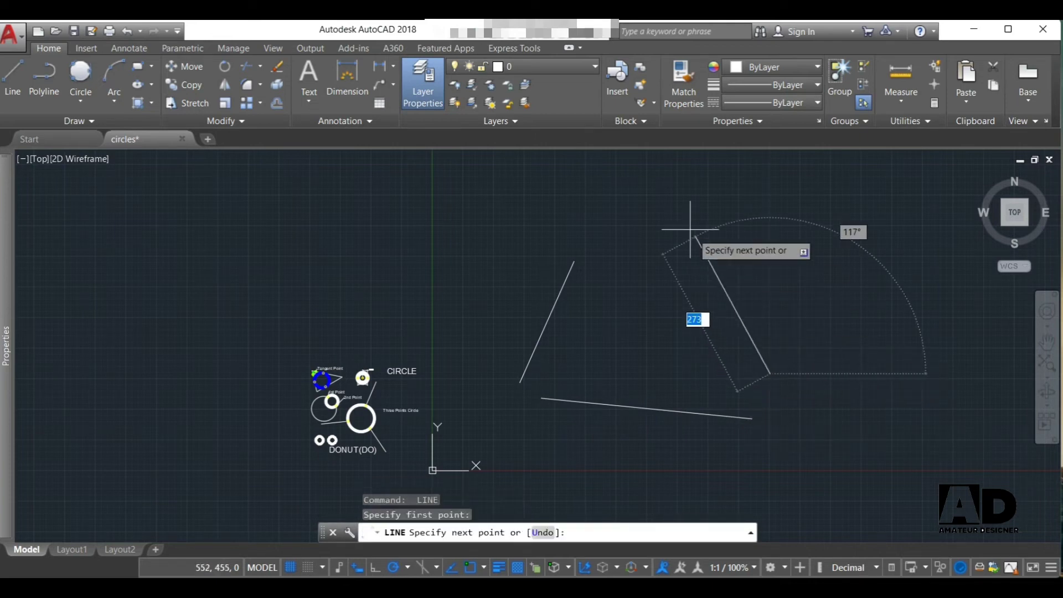
left_click(671, 207)
key("Escape")
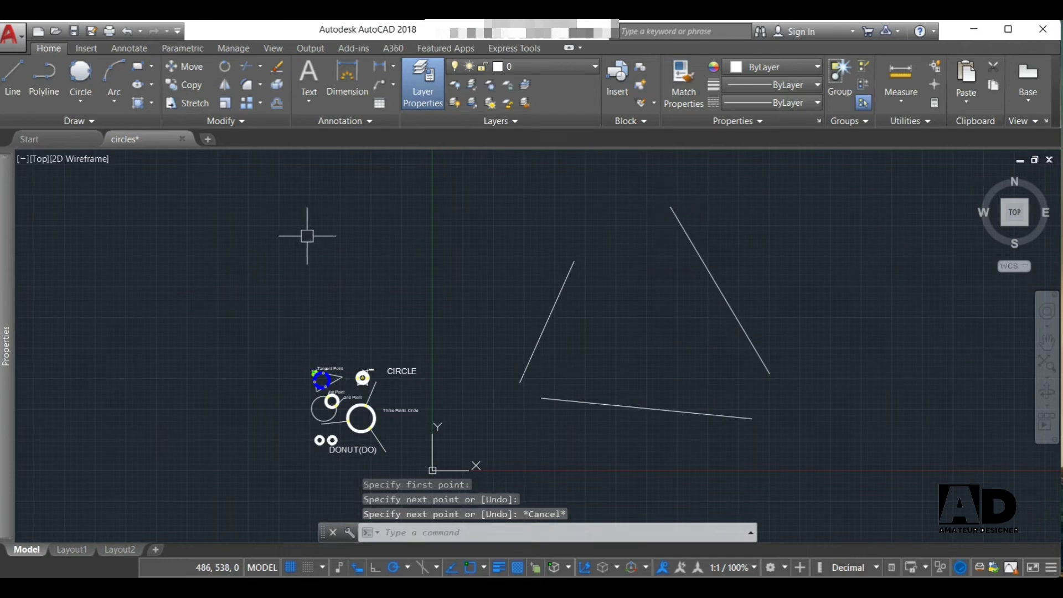
Draw a Tan, Tan, Tan circle tangent to the left, bottom and right lines.
left_click(81, 75)
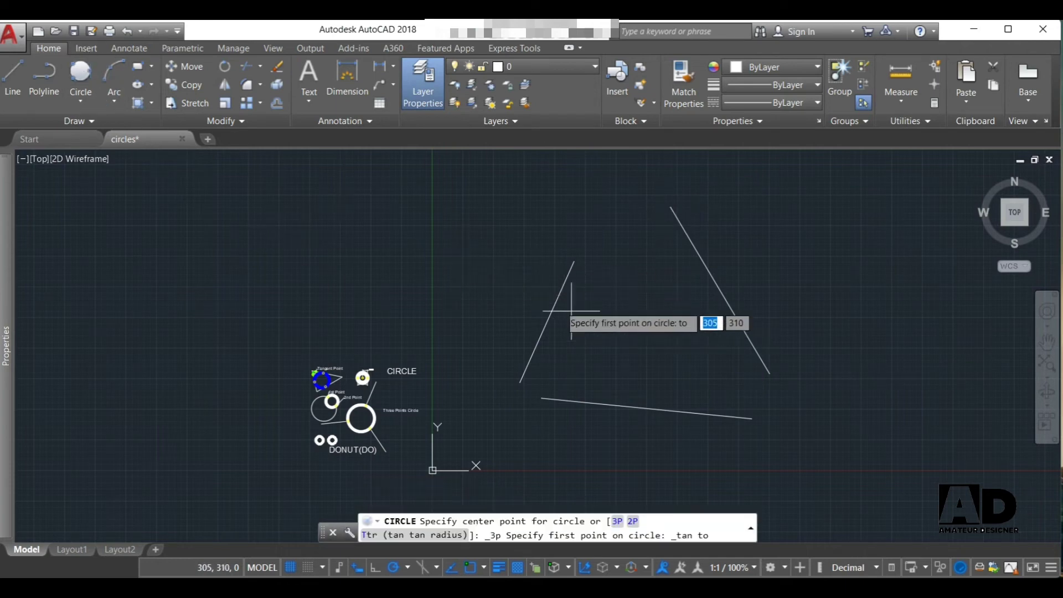
left_click(551, 308)
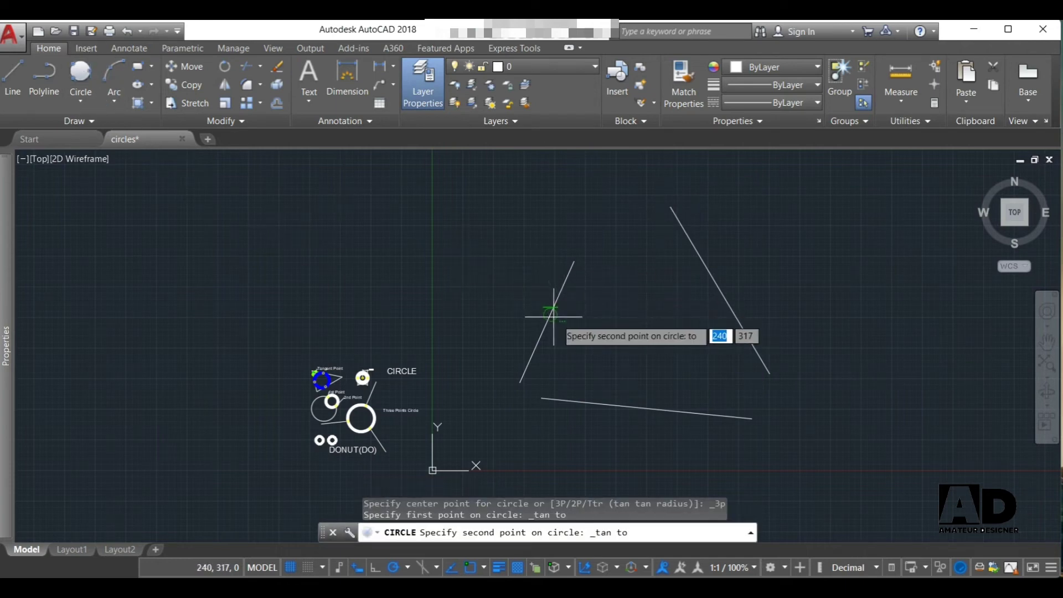
left_click(634, 406)
left_click(714, 287)
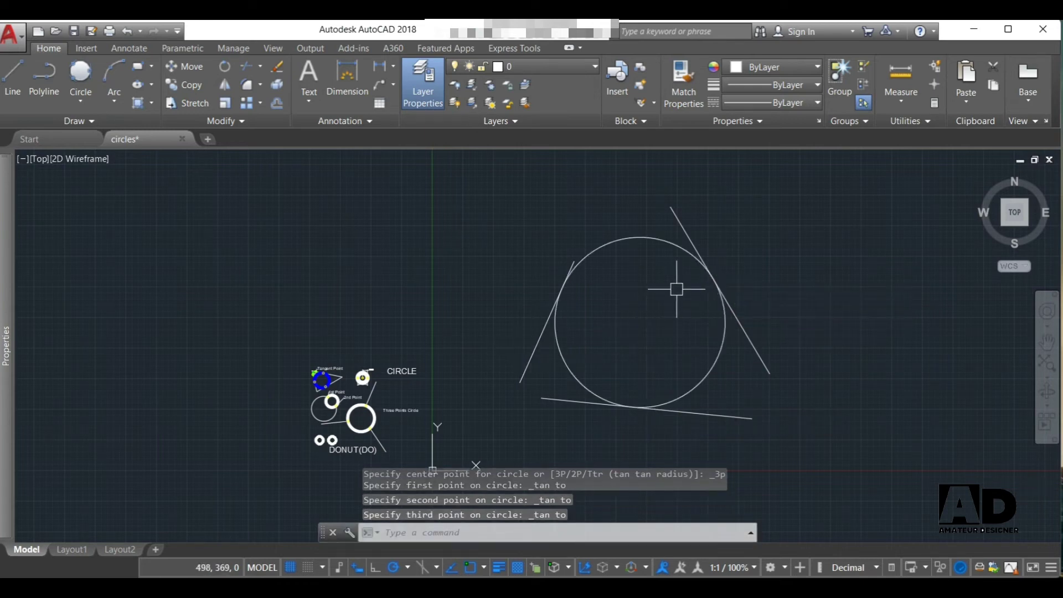
scroll(676, 288, "up", 2)
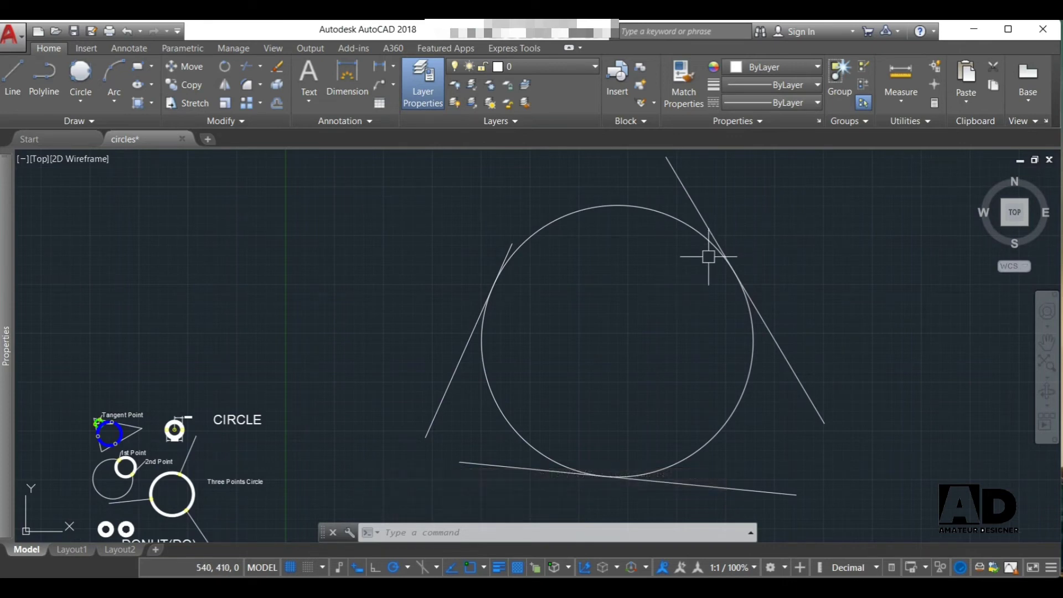
scroll(430, 316, "down", 5)
scroll(528, 334, "up", 2)
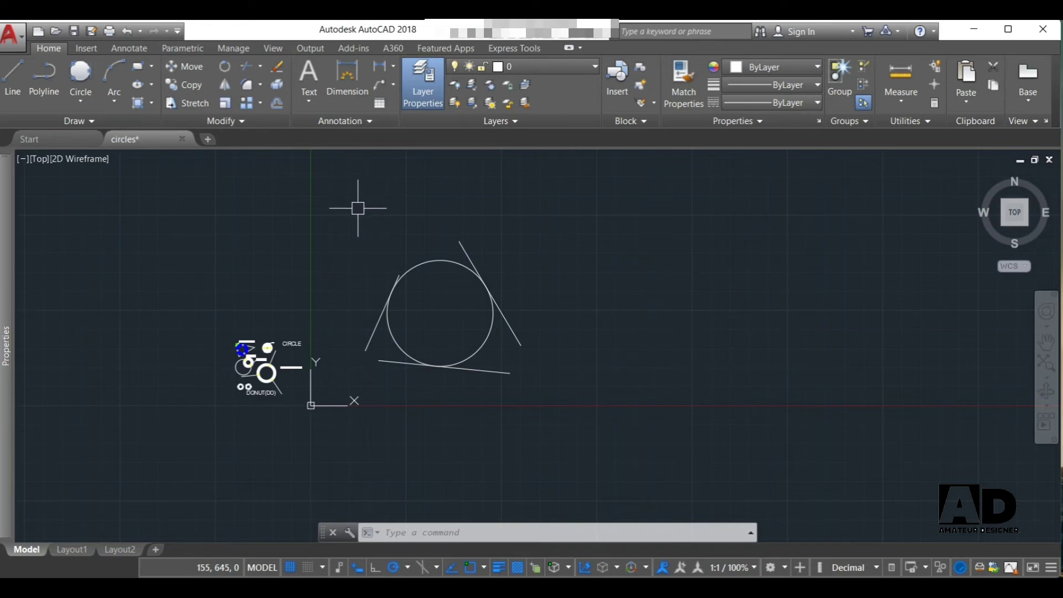
Window-select the tangent circle and its three lines and delete them.
left_click(358, 208)
left_click(547, 389)
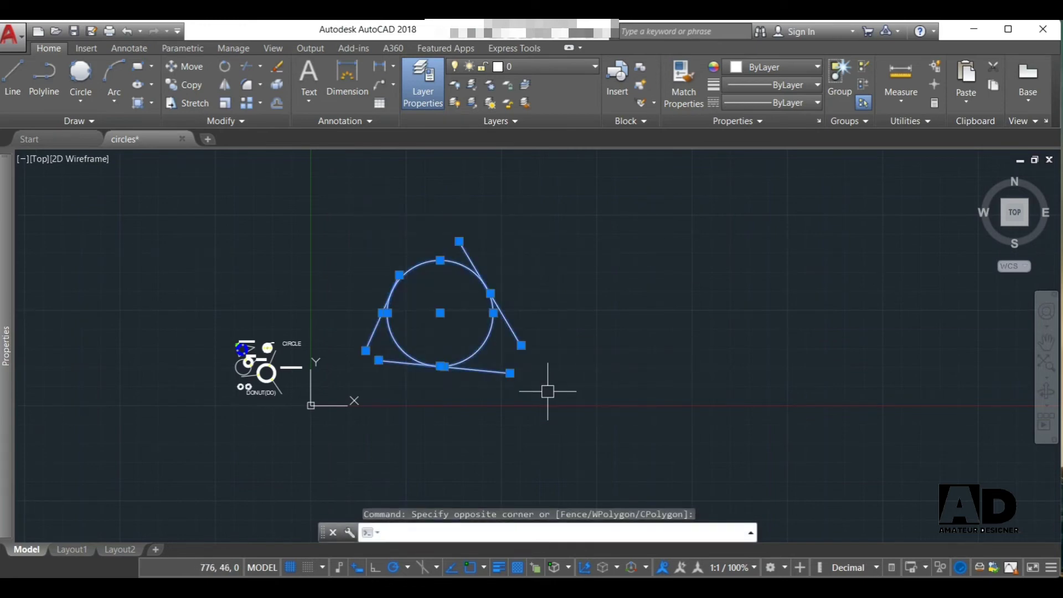
left_click(452, 464)
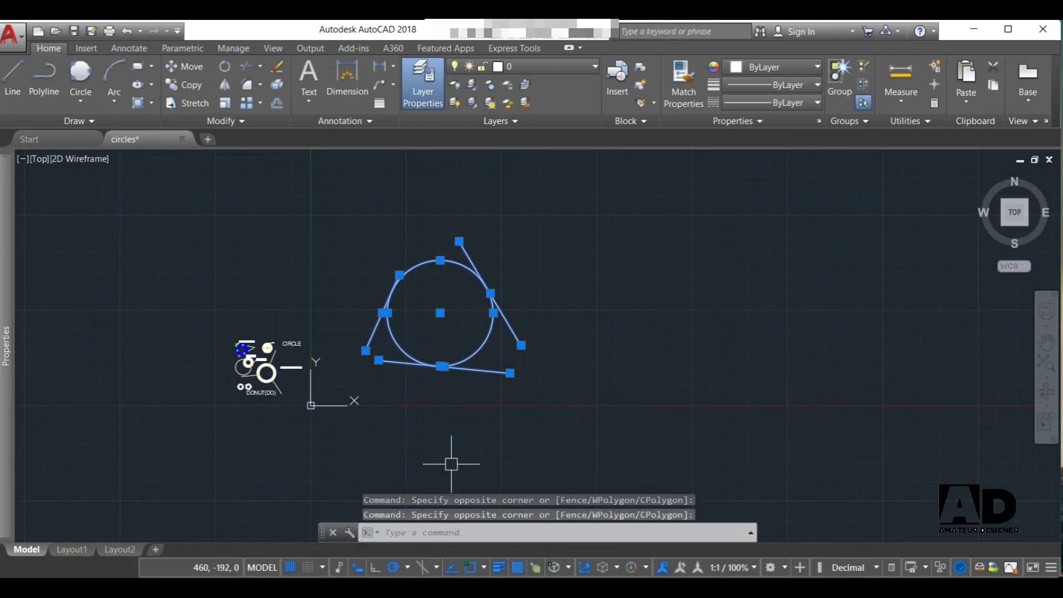
key("Delete")
type("DO")
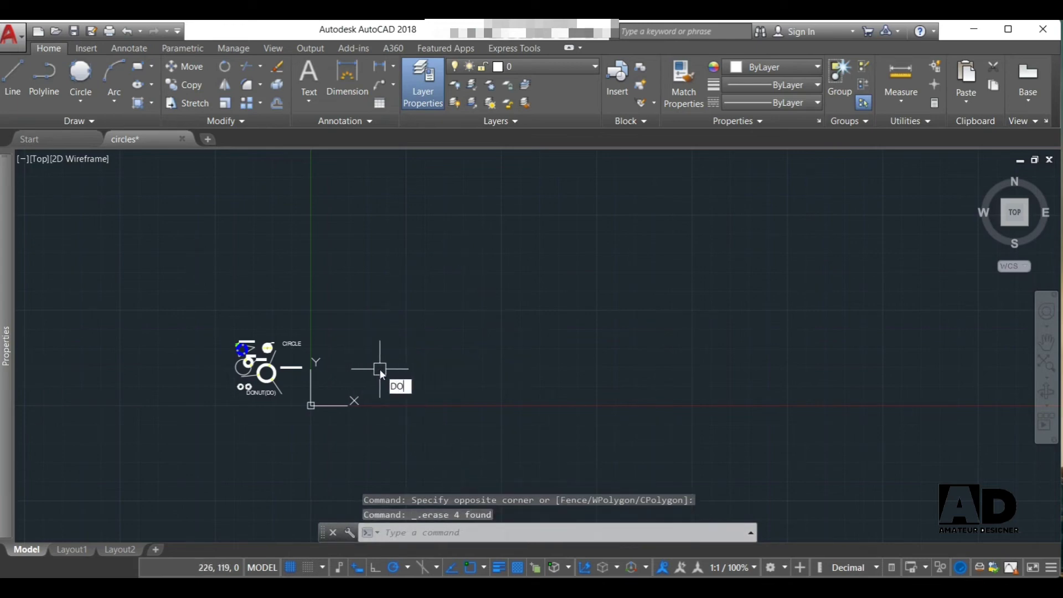
Start DONUT with inside diameter 20 and outside diameter 25.
type("o")
key("Return")
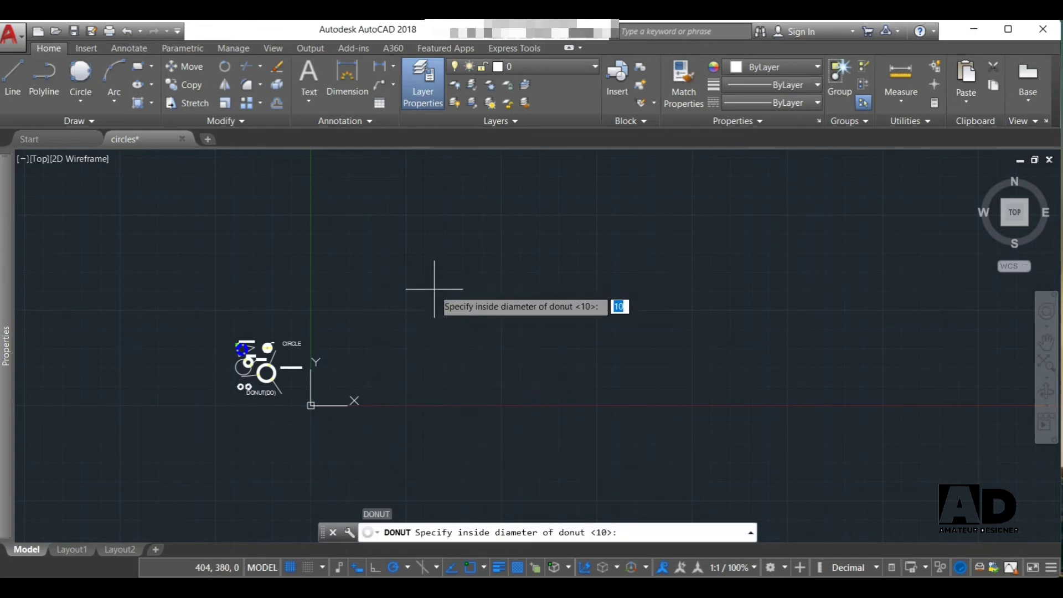
scroll(249, 377, "up", 3)
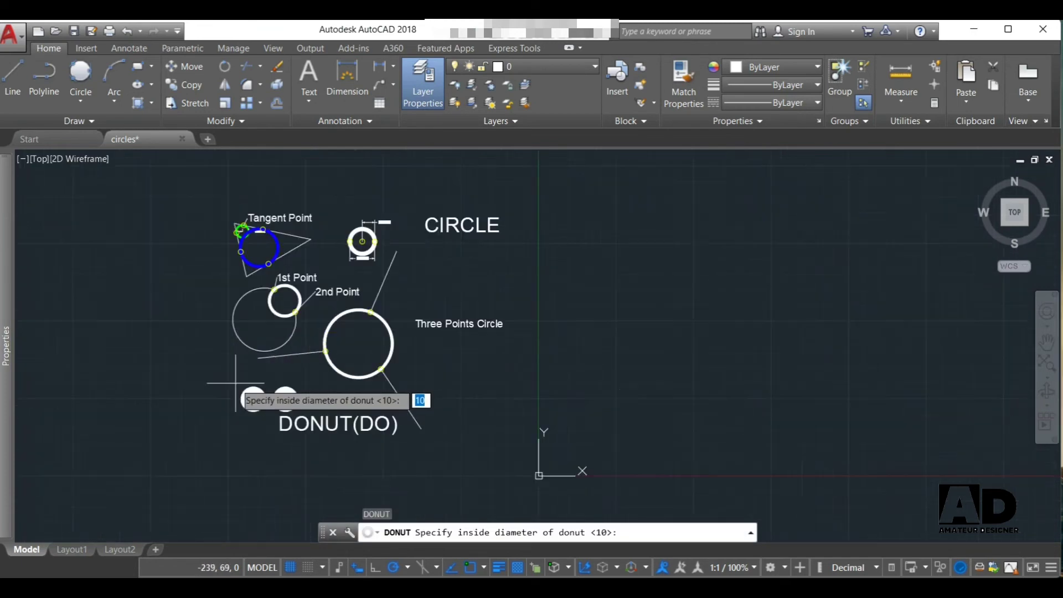
scroll(252, 391, "up", 3)
scroll(282, 436, "up", 2)
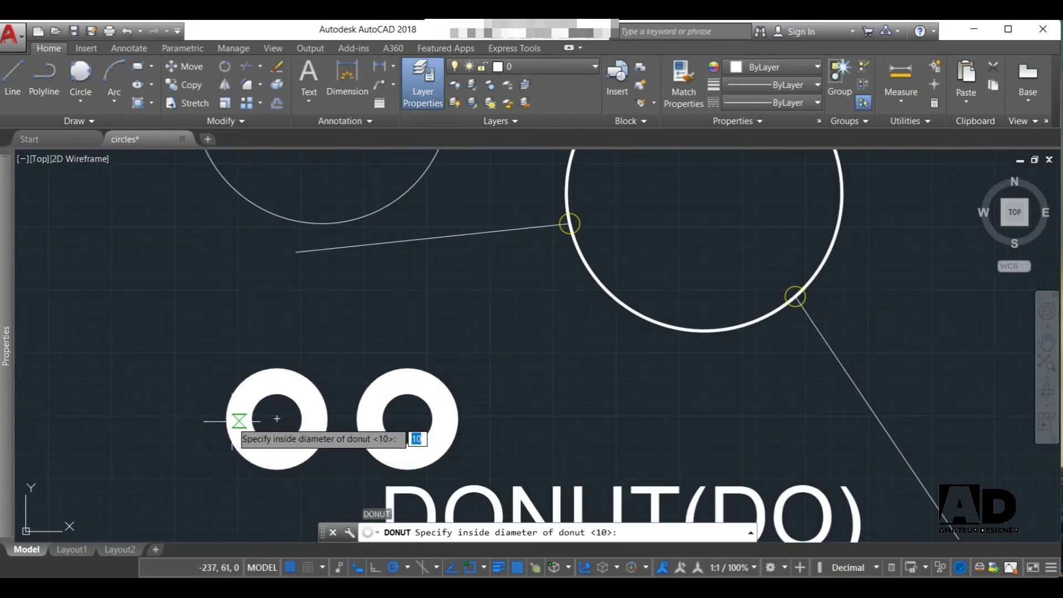
scroll(217, 411, "down", 3)
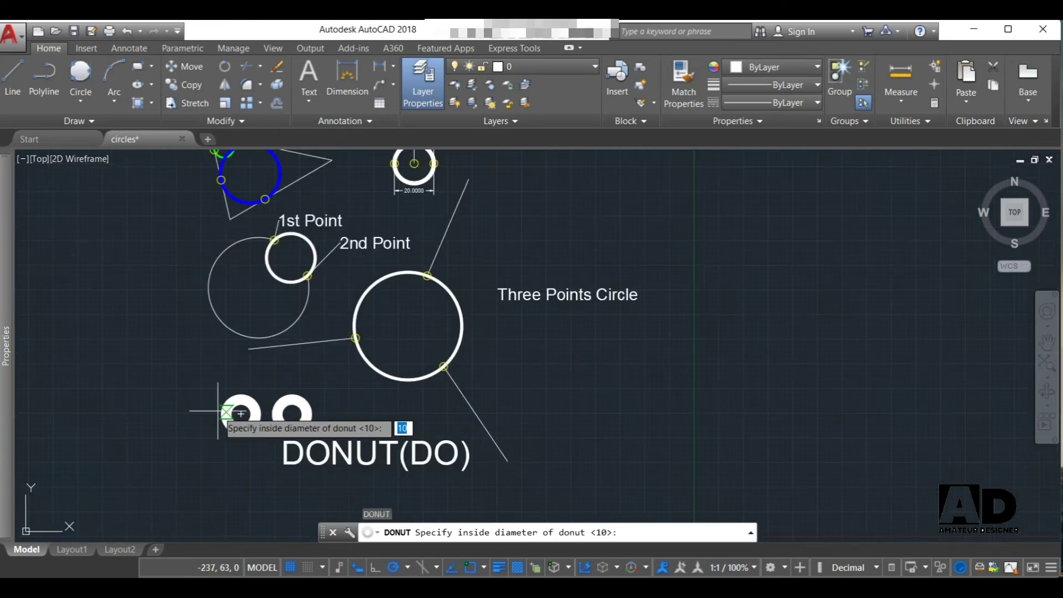
scroll(218, 411, "down", 3)
type("20")
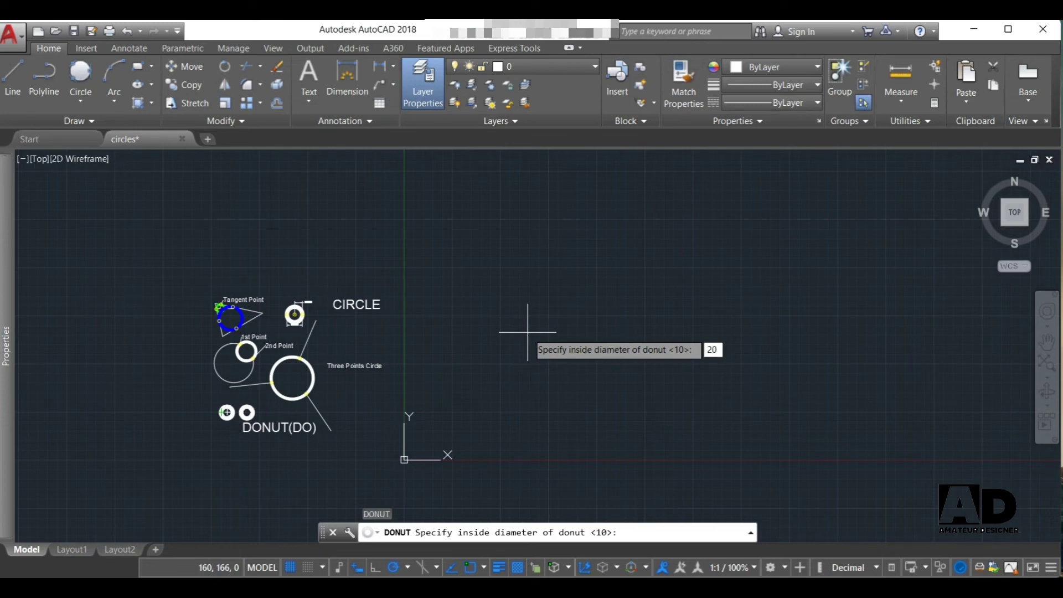
key("Return")
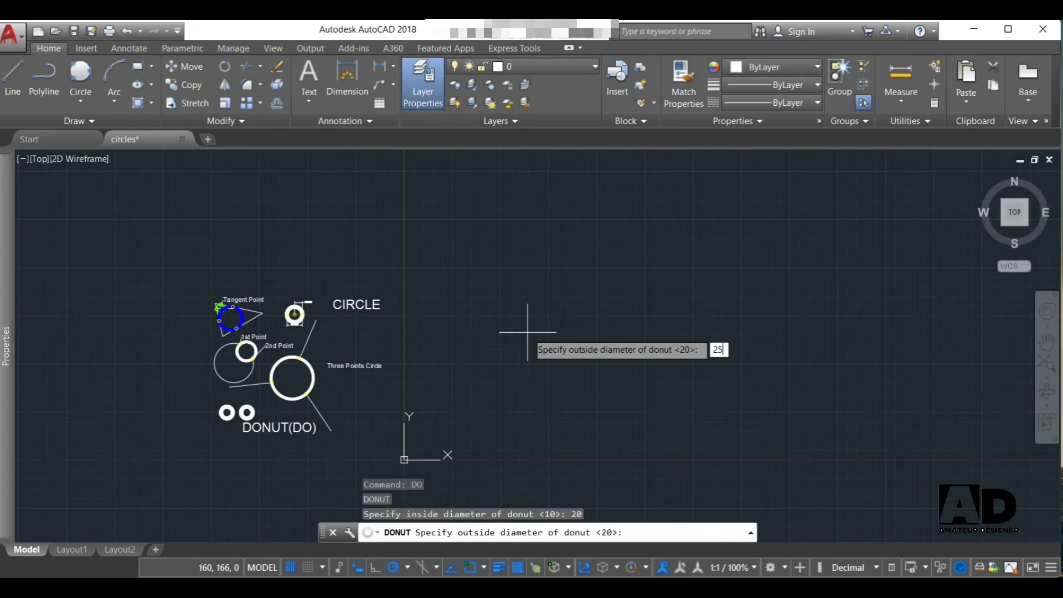
key("Return")
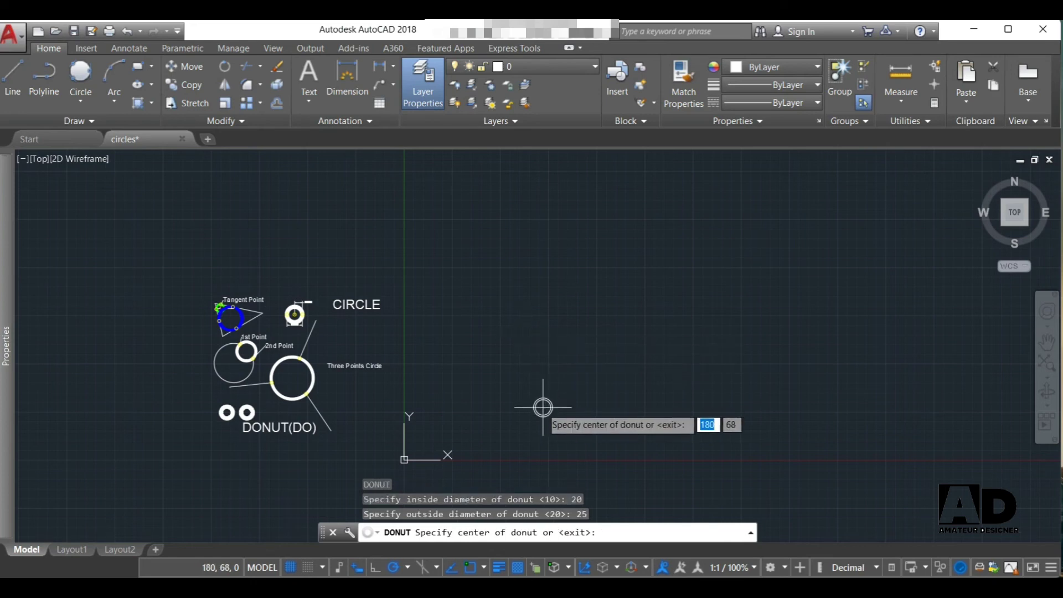
Place four donuts to the right of the circle legend.
scroll(484, 347, "up", 4)
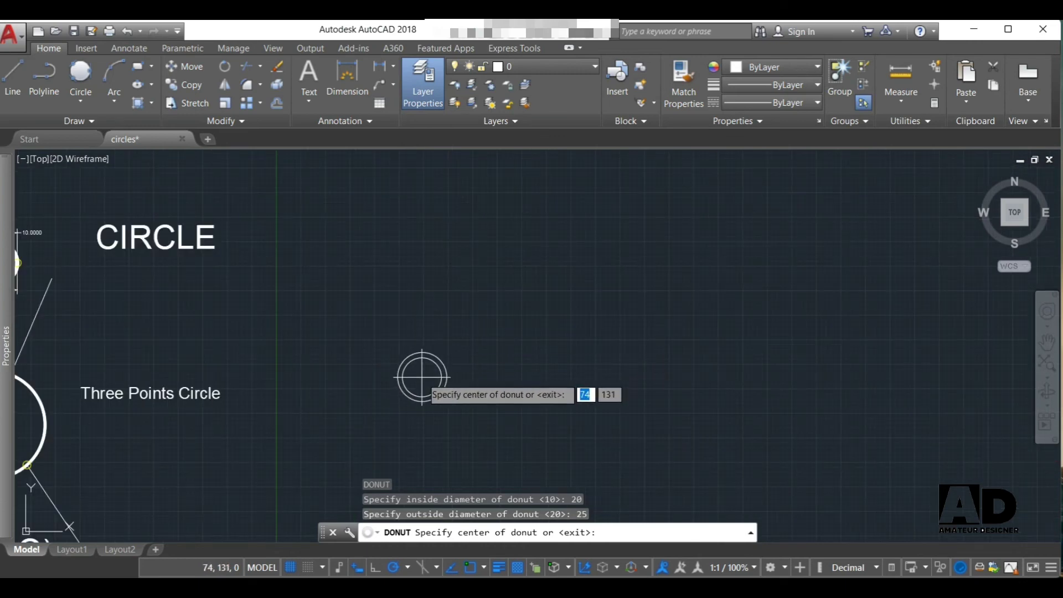
left_click(422, 377)
left_click(498, 358)
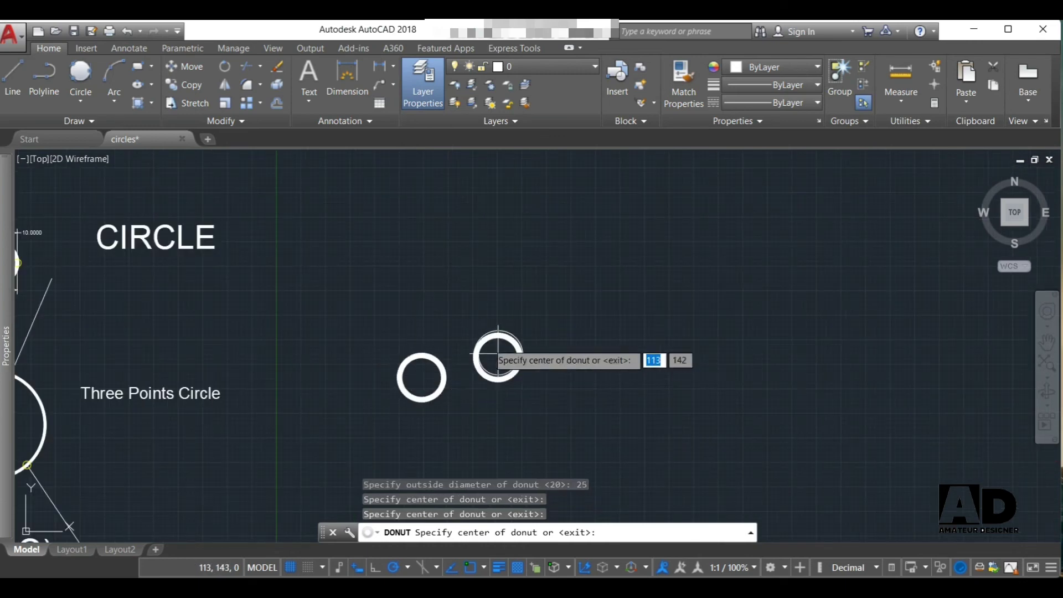
left_click(404, 289)
left_click(521, 266)
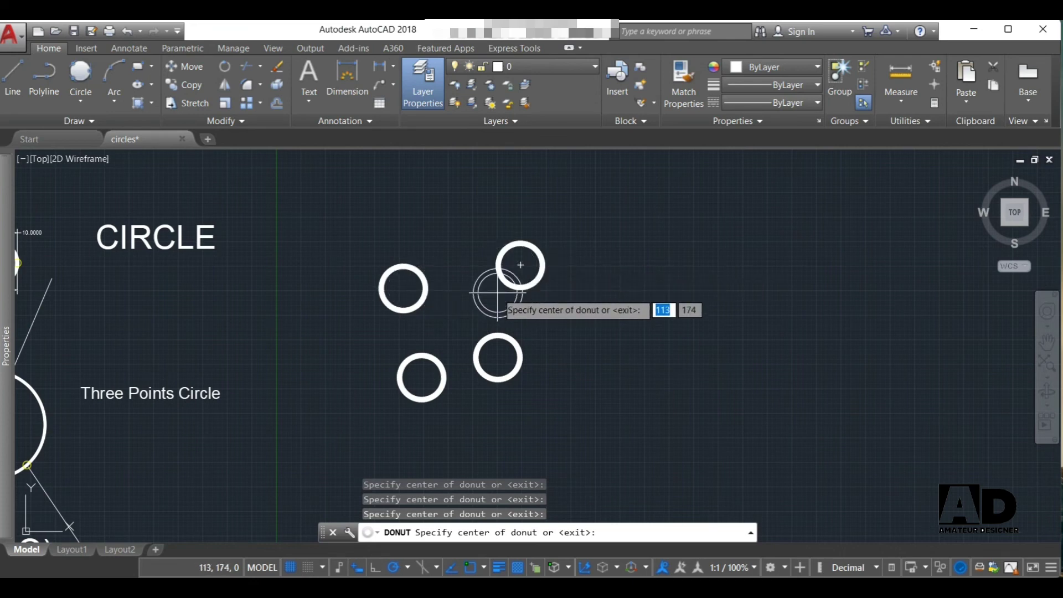
key("Escape")
scroll(429, 389, "up", 5)
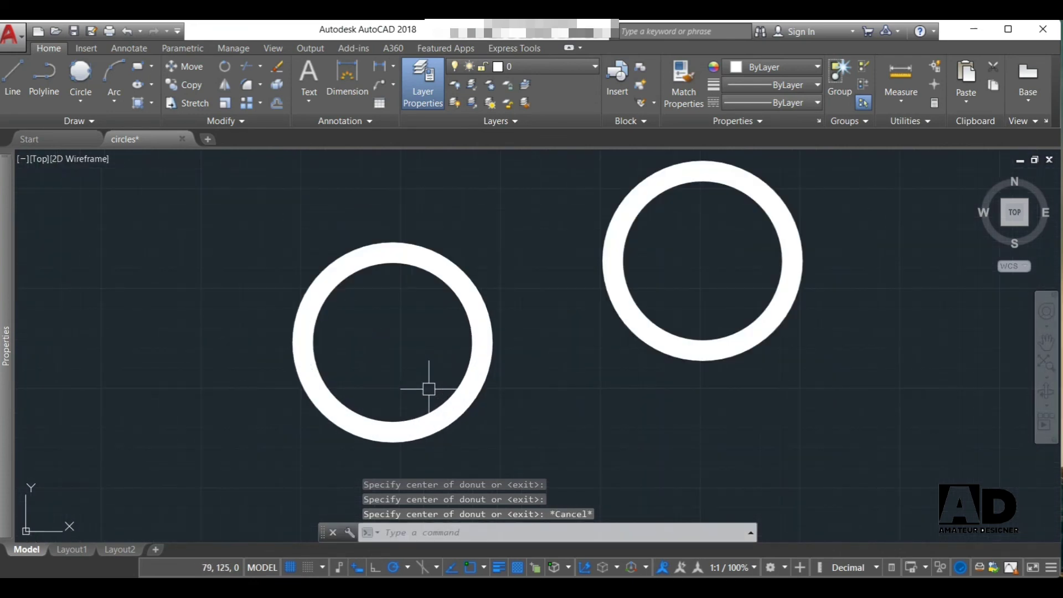
type("MEA")
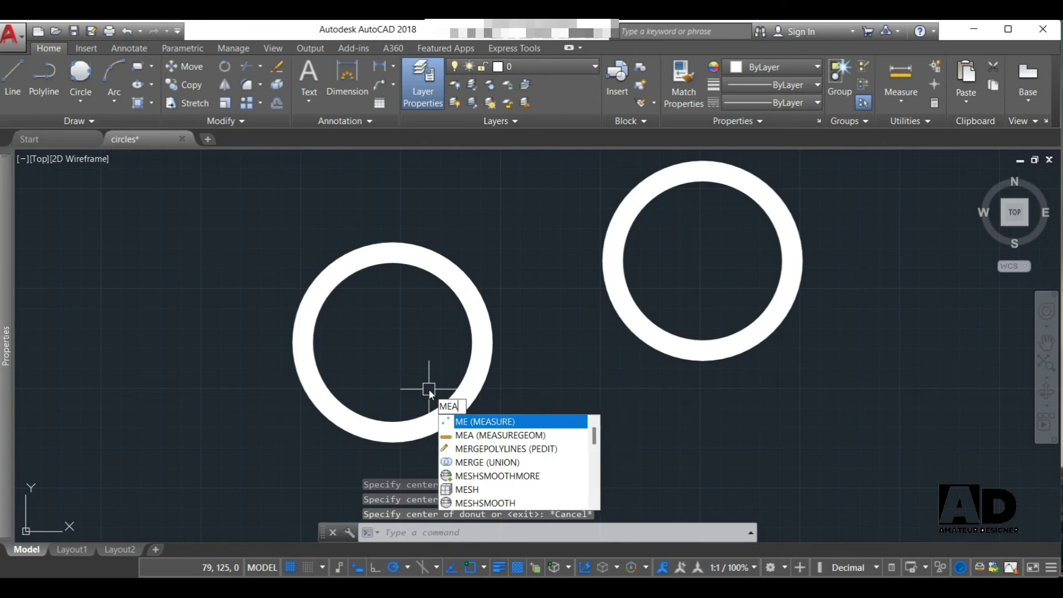
key("Return")
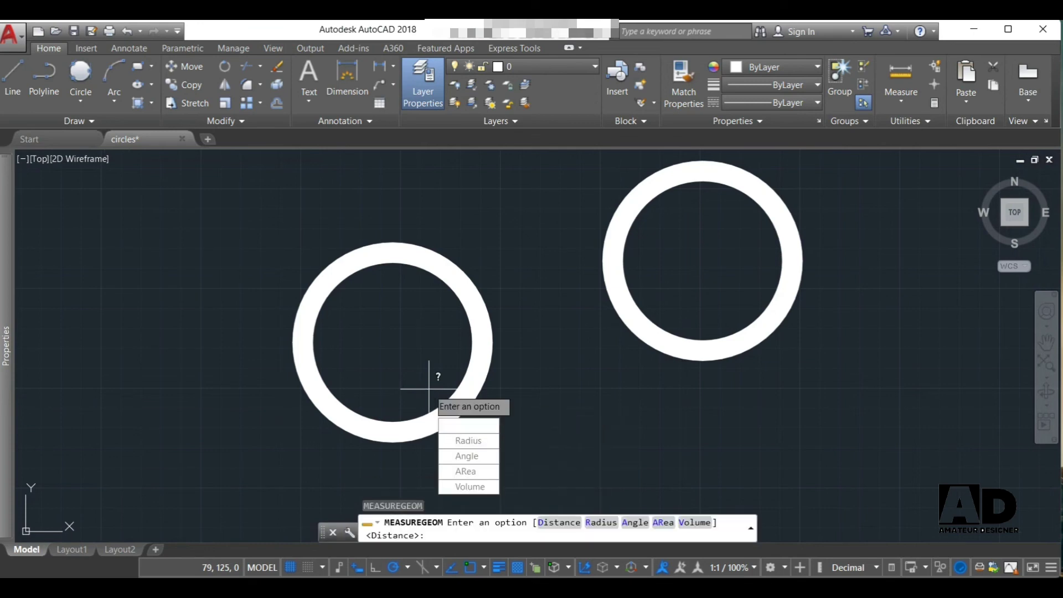
left_click(468, 425)
left_click(393, 342)
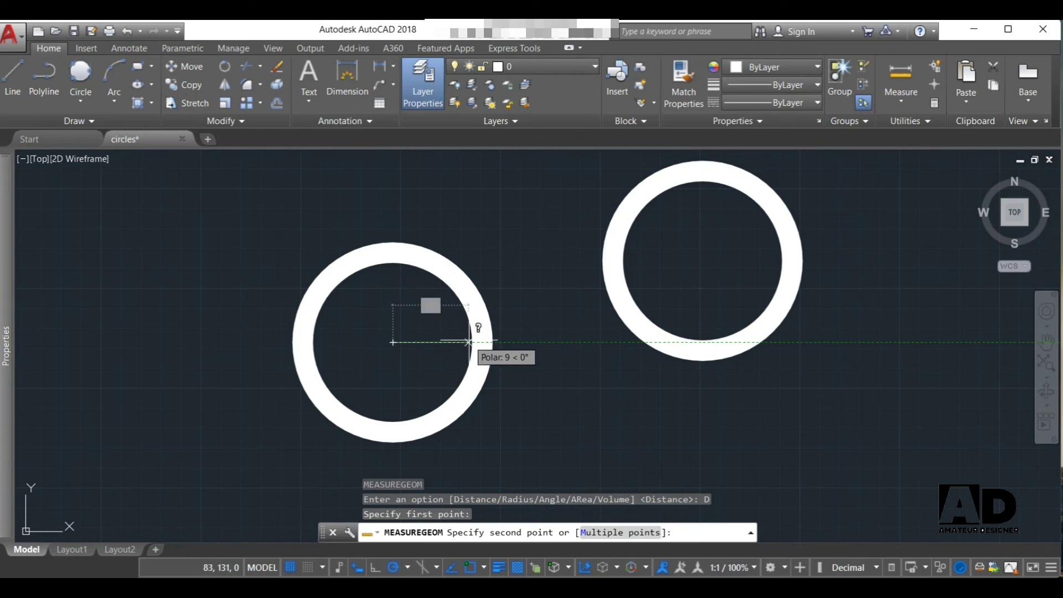
scroll(471, 343, "up", 5)
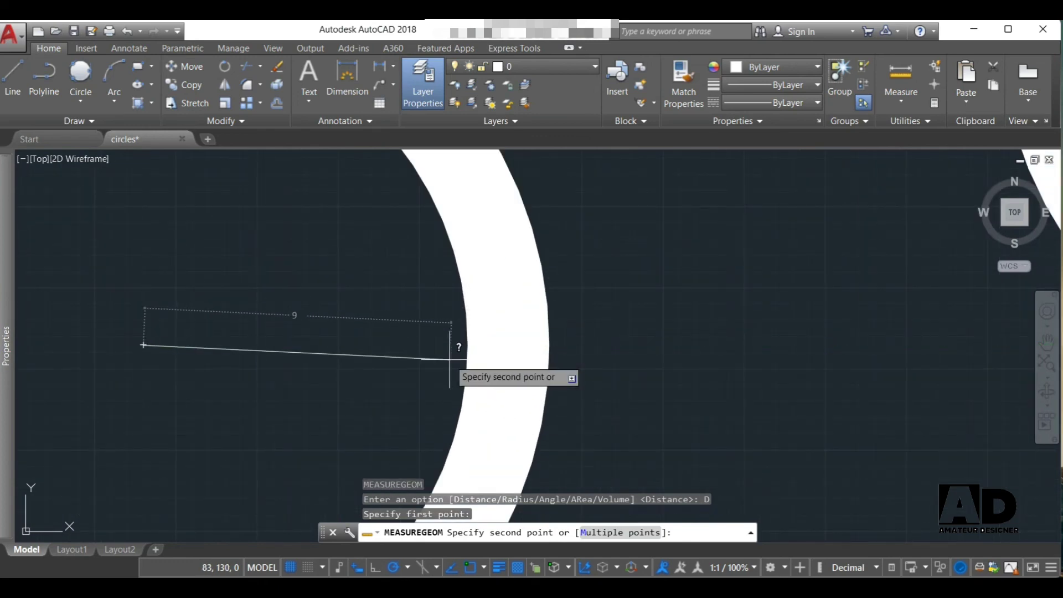
key("Escape")
scroll(446, 357, "down", 5)
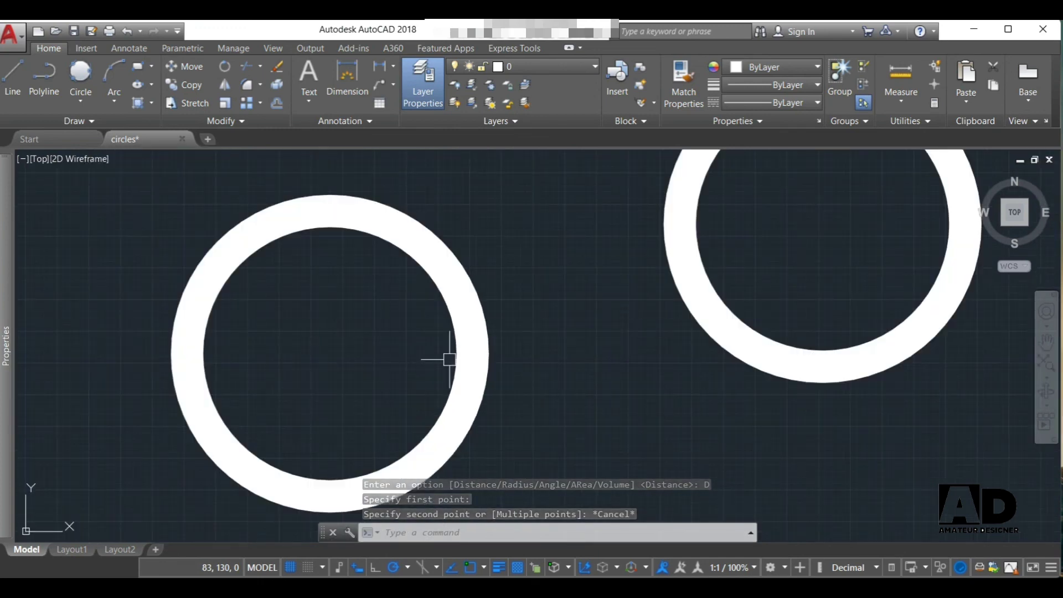
type("MEA")
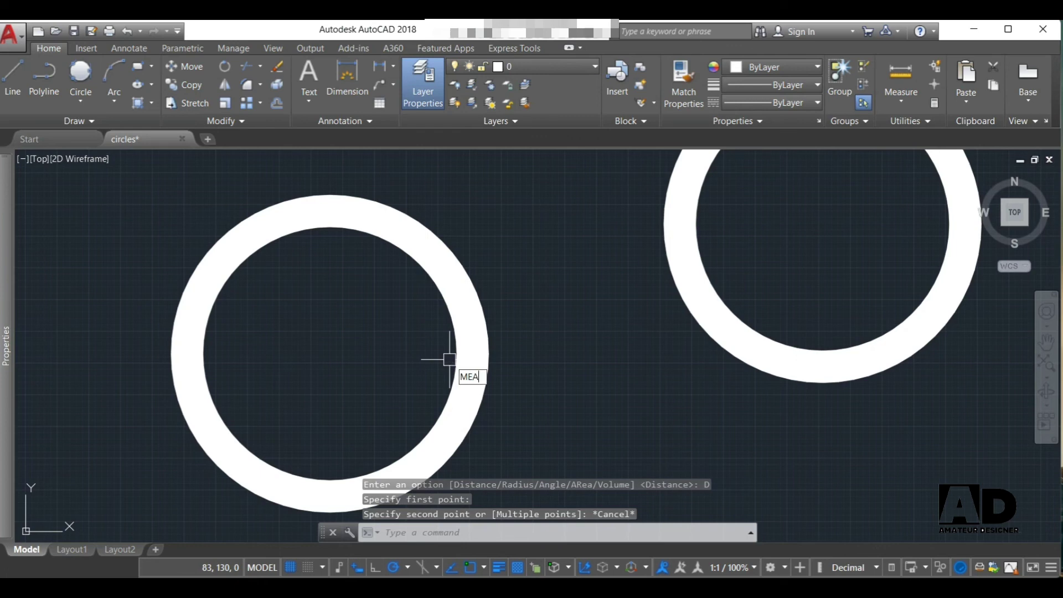
key("Return")
key("Down")
key("Return")
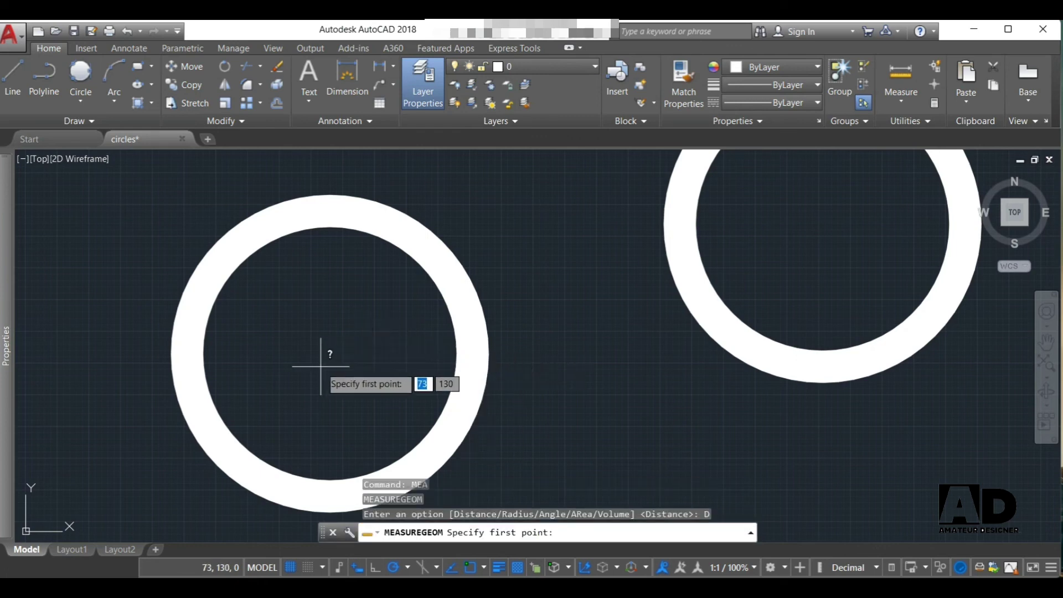
left_click(331, 353)
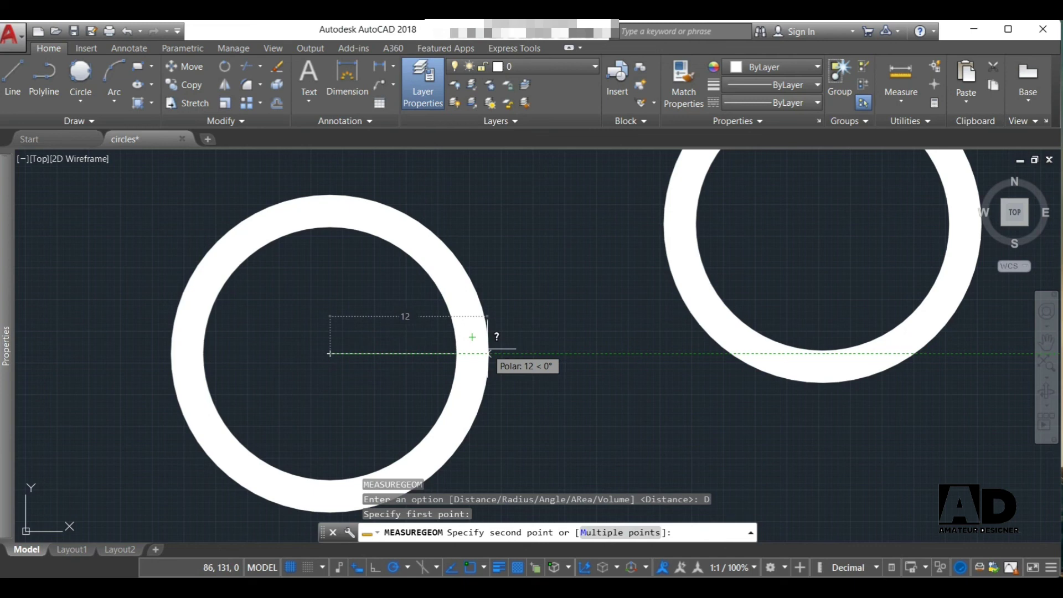
key("Escape")
scroll(490, 348, "down", 5)
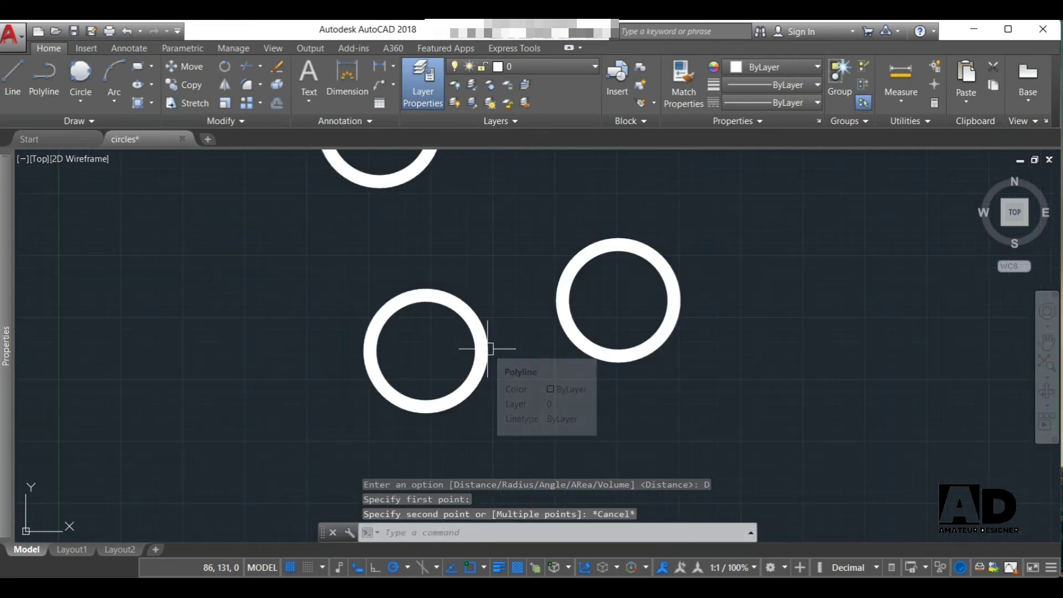
scroll(488, 349, "down", 6)
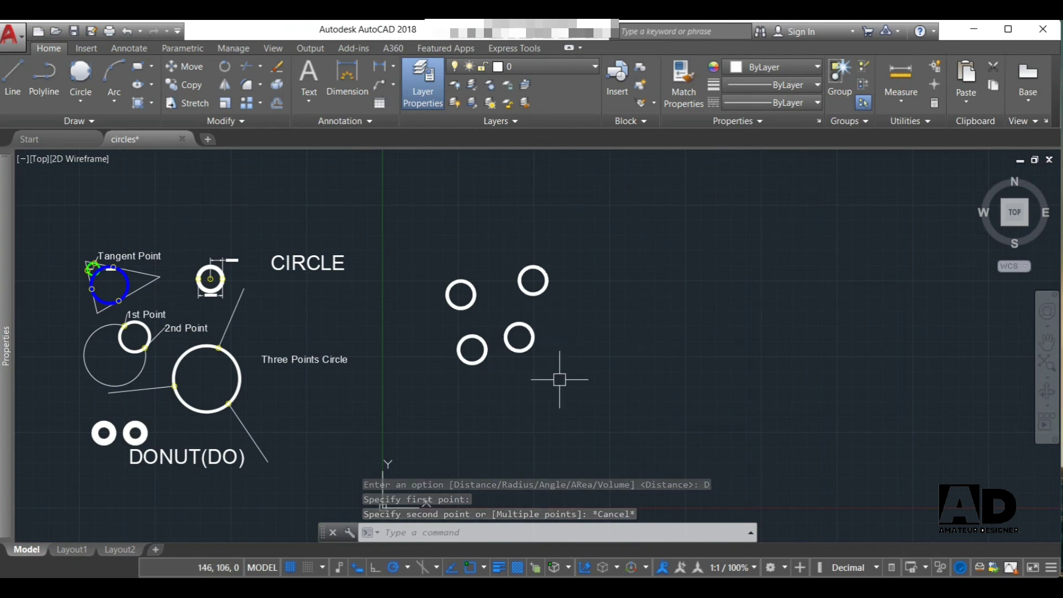